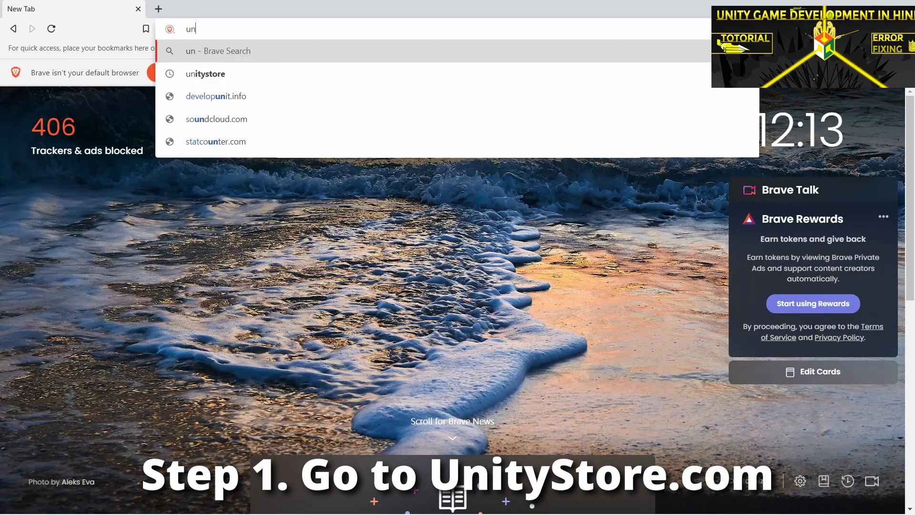
Step: Search for 'unitystore' and open the Unity Asset Store site
text(nity)
text(store)
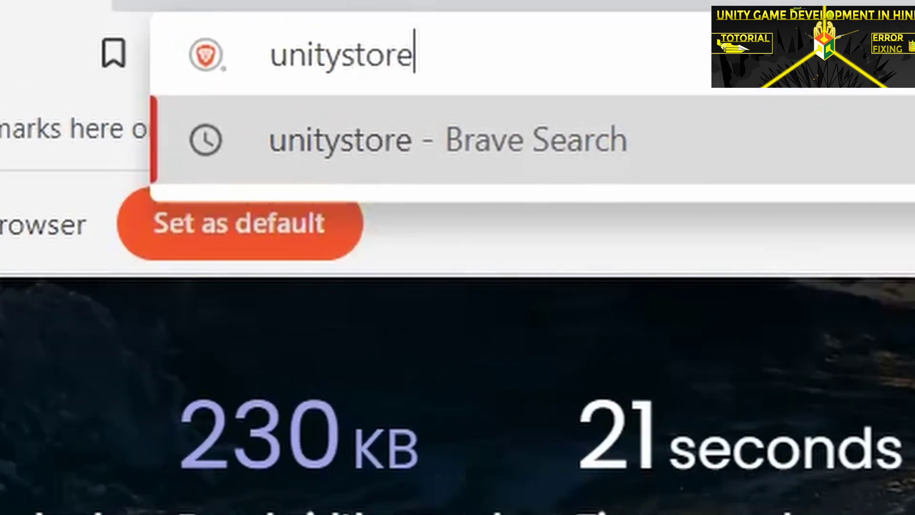
key(Return)
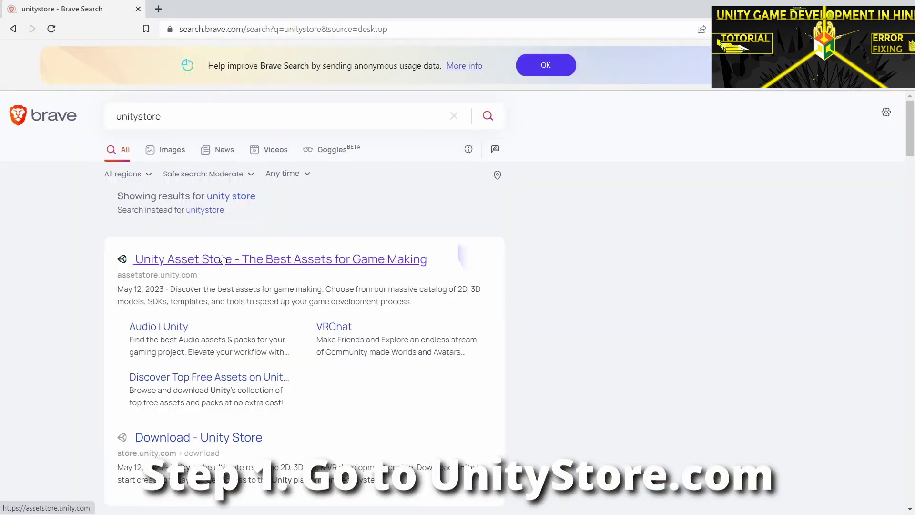
click(223, 259)
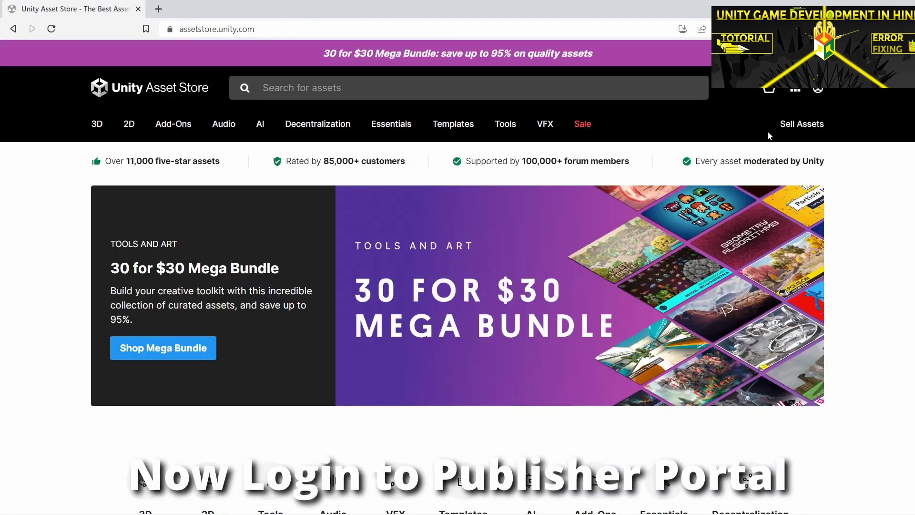
Step: Go to the Publisher Portal via Sell Assets and sign in with Remember me ticked
click(803, 132)
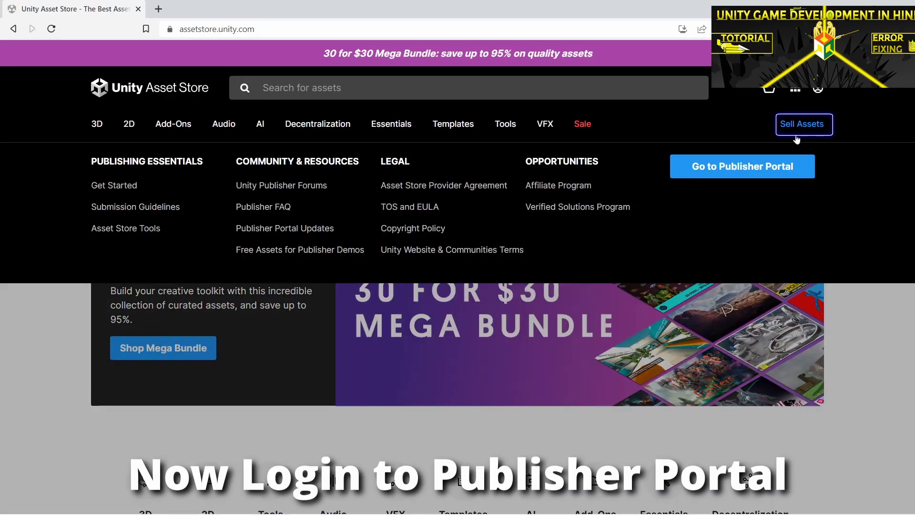
click(759, 174)
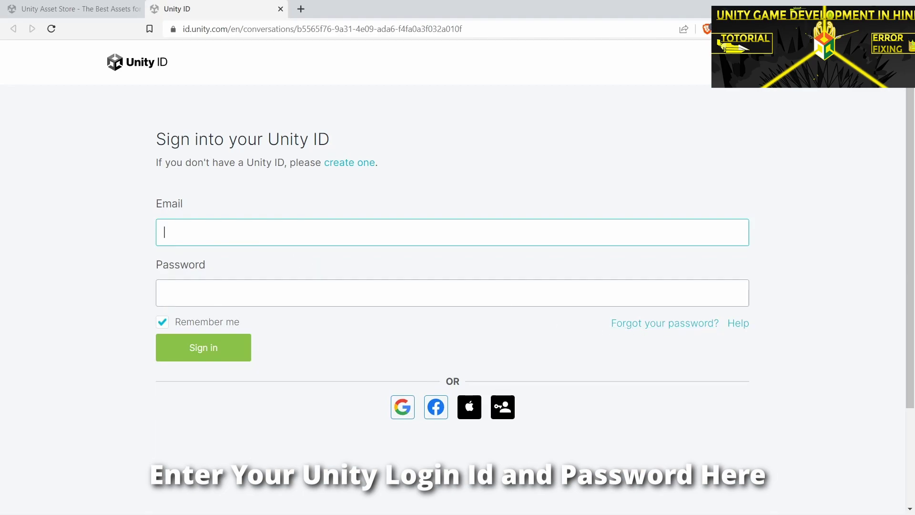
click(162, 329)
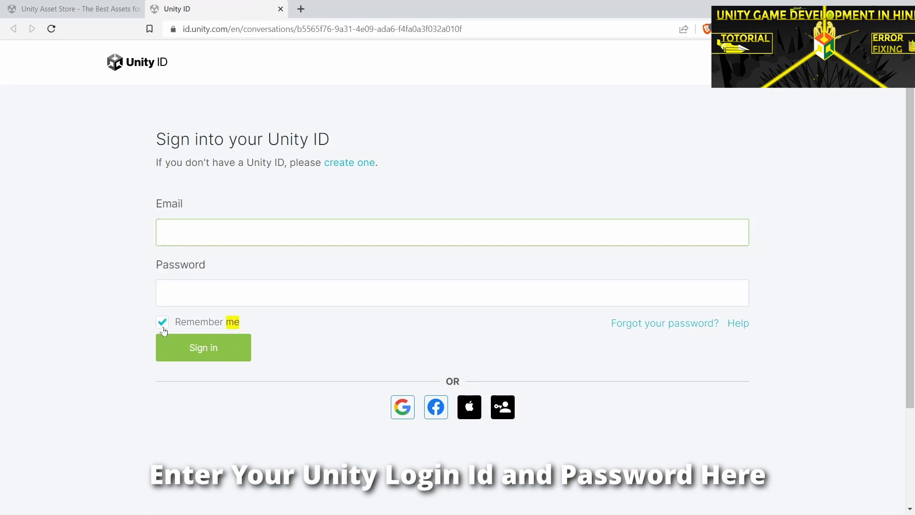
click(220, 355)
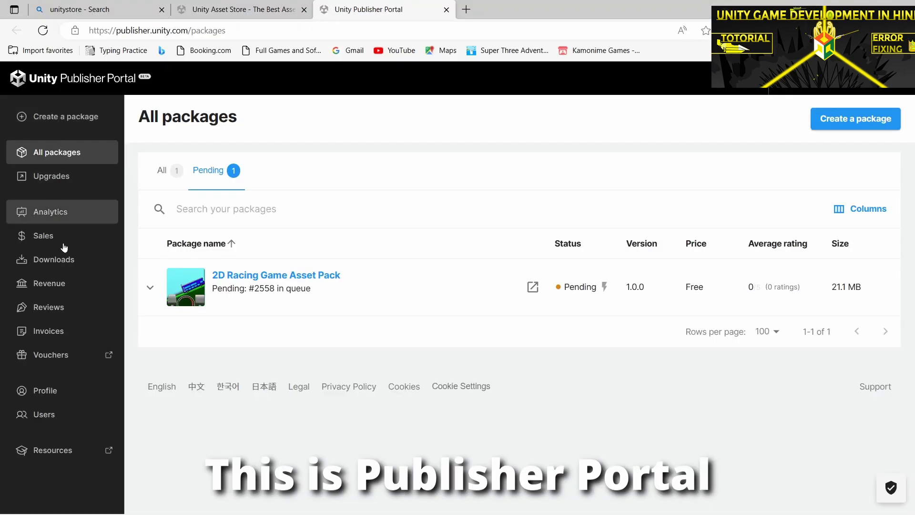
Step: Start a new package named '2D Free Asset Pack', pick 2D/Environments and create the draft
click(63, 397)
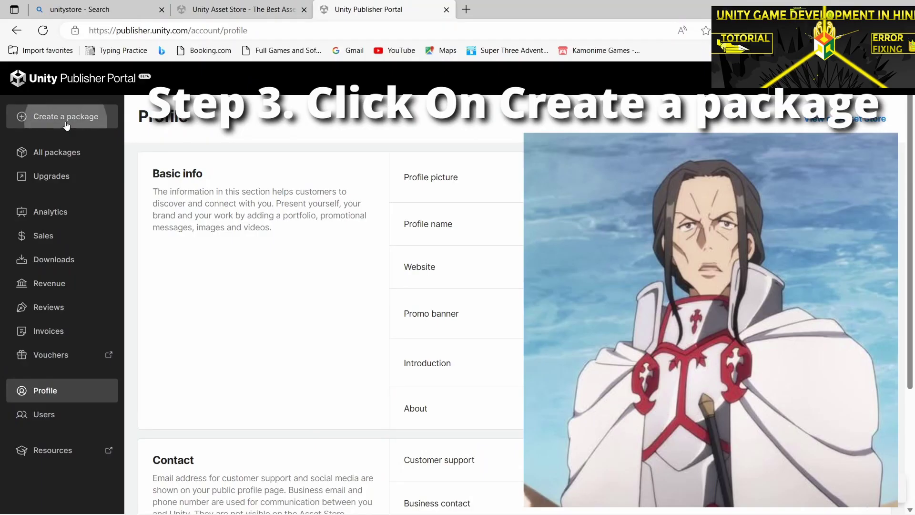
click(65, 116)
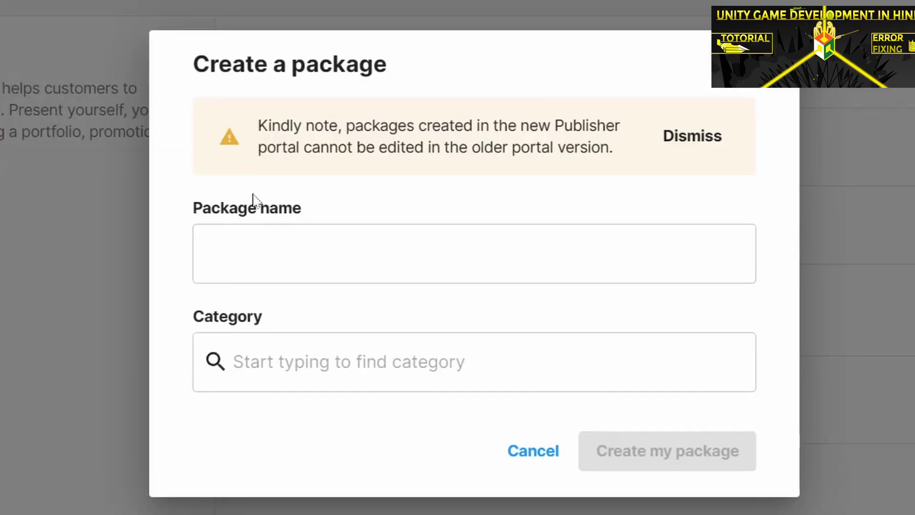
click(255, 248)
text(2D )
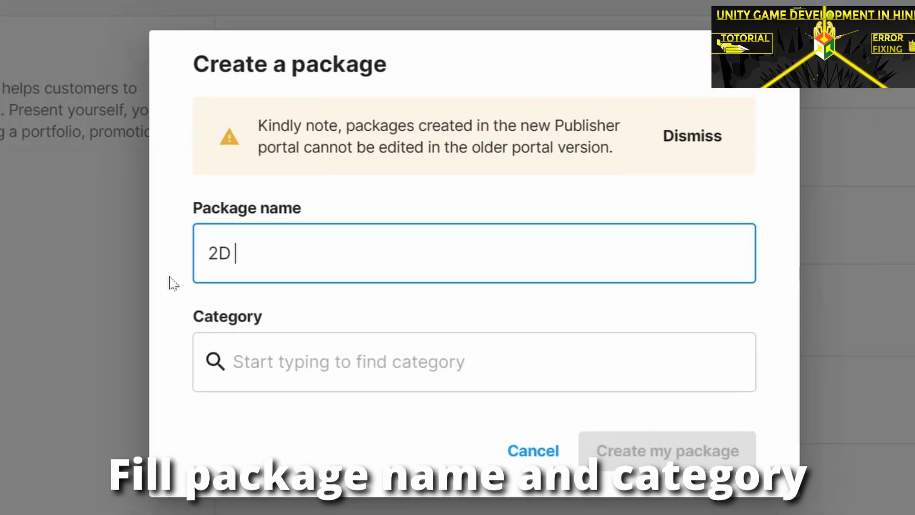
text(Free )
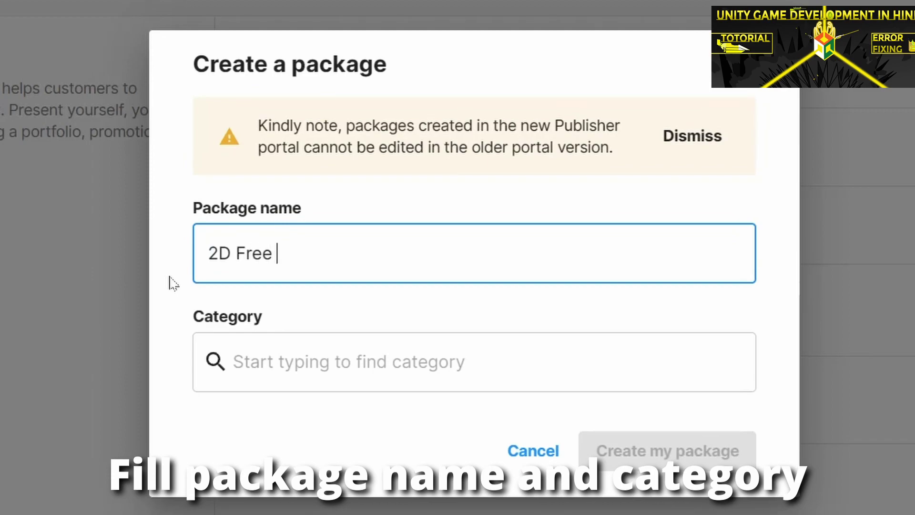
text(Asset)
text( Pack)
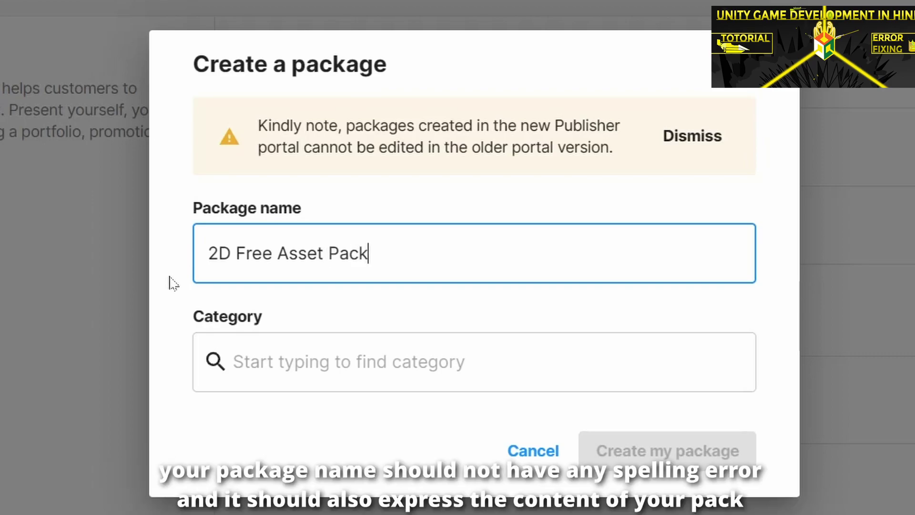
click(337, 344)
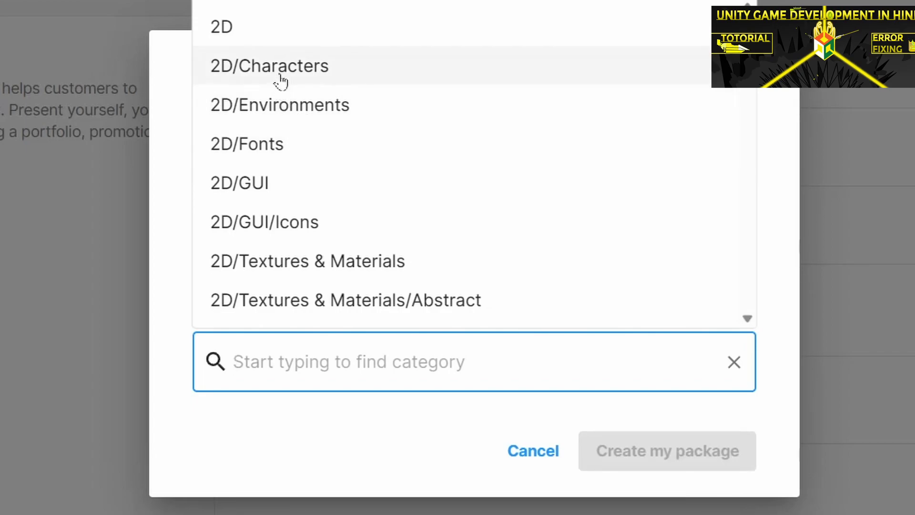
click(256, 108)
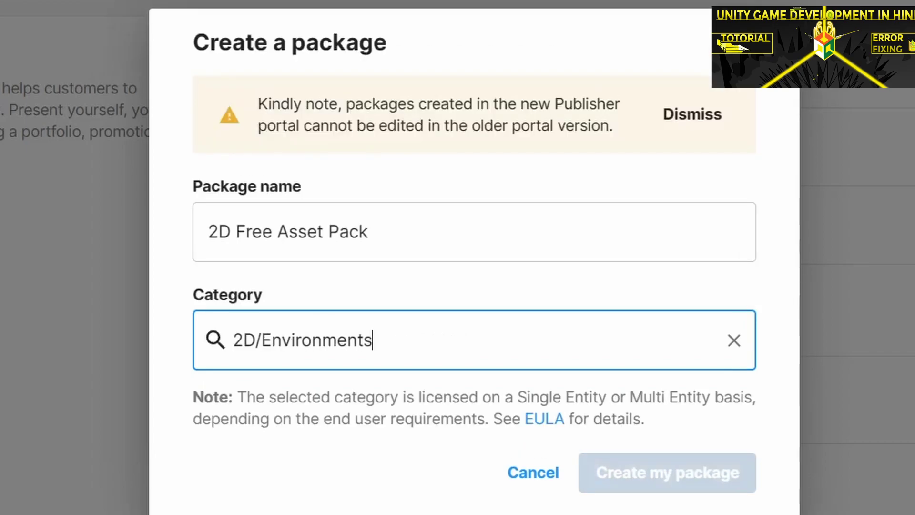
click(704, 477)
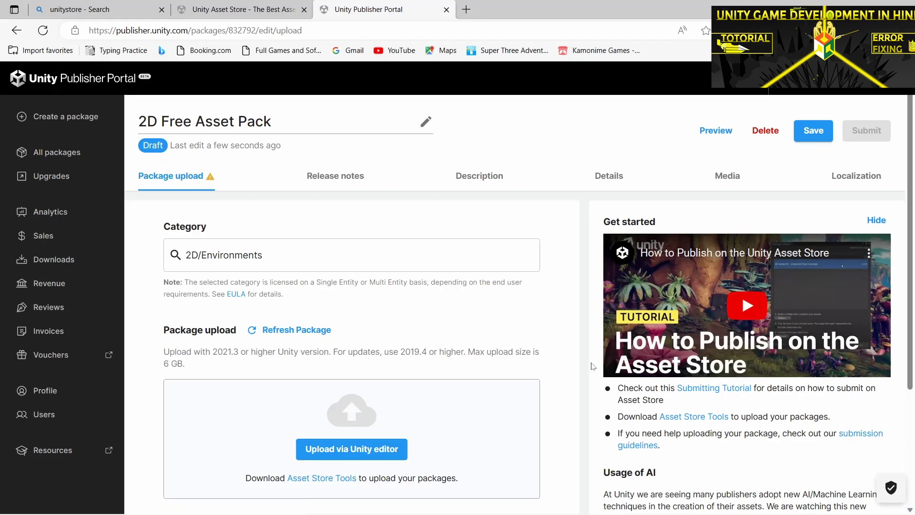
Step: In Release notes, change the release version to 1.0.0, keeping 'First release' as the changelog
scroll(376, 332, down, 2)
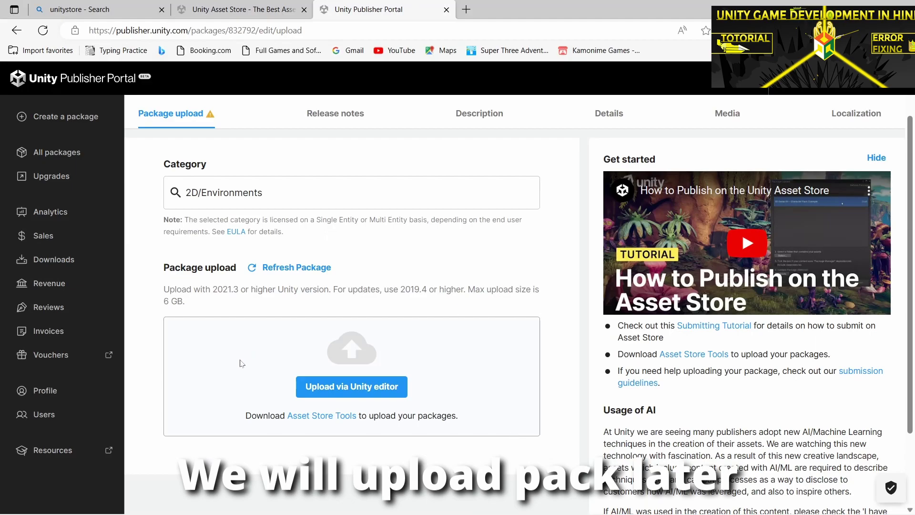
scroll(242, 363, up, 2)
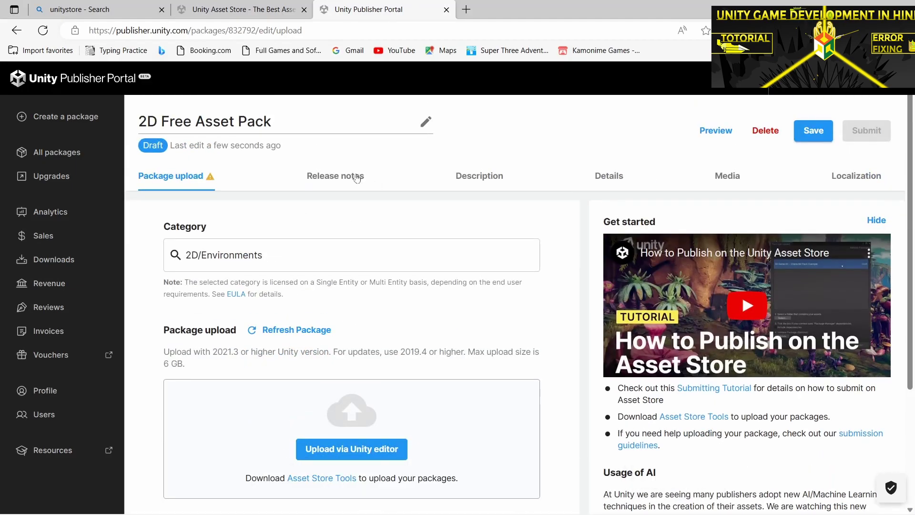
click(353, 177)
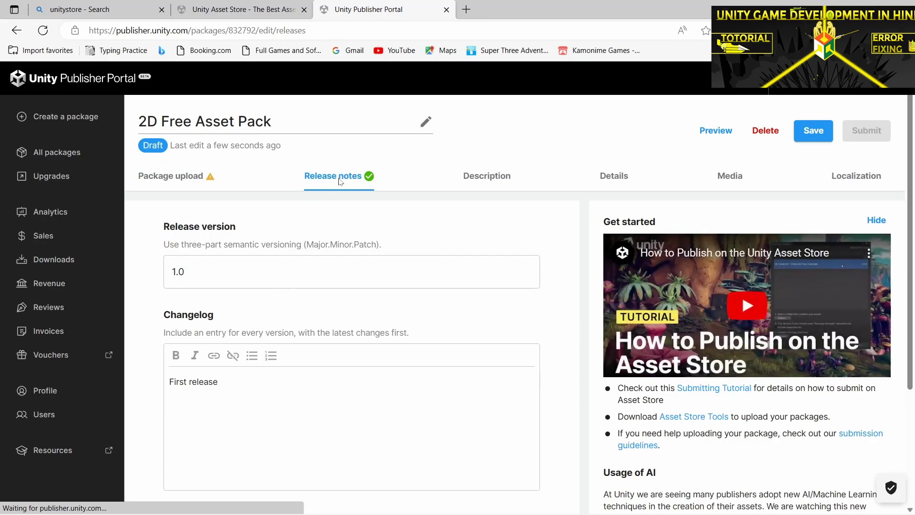
click(184, 271)
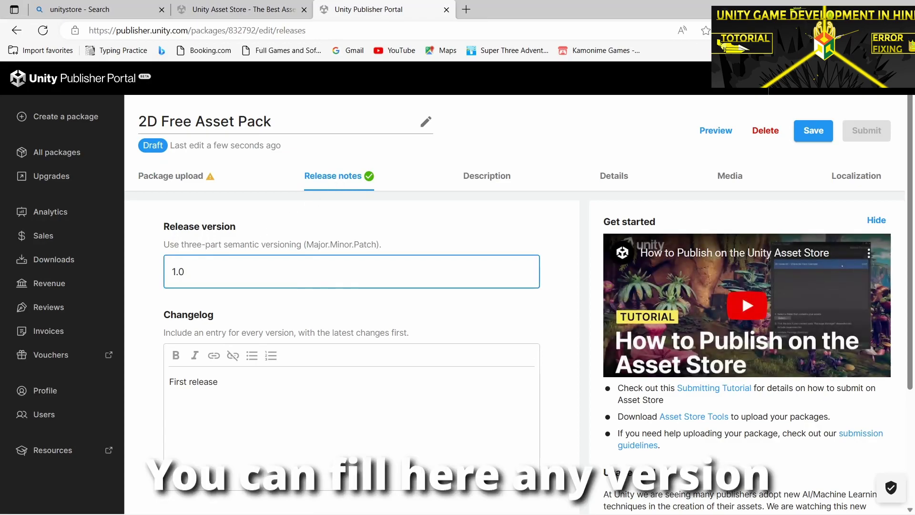
text(.0)
click(218, 382)
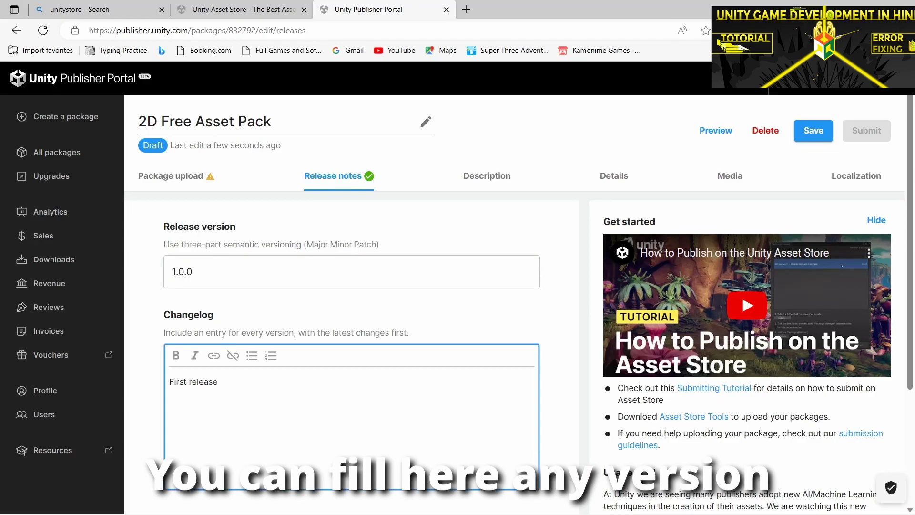
click(473, 179)
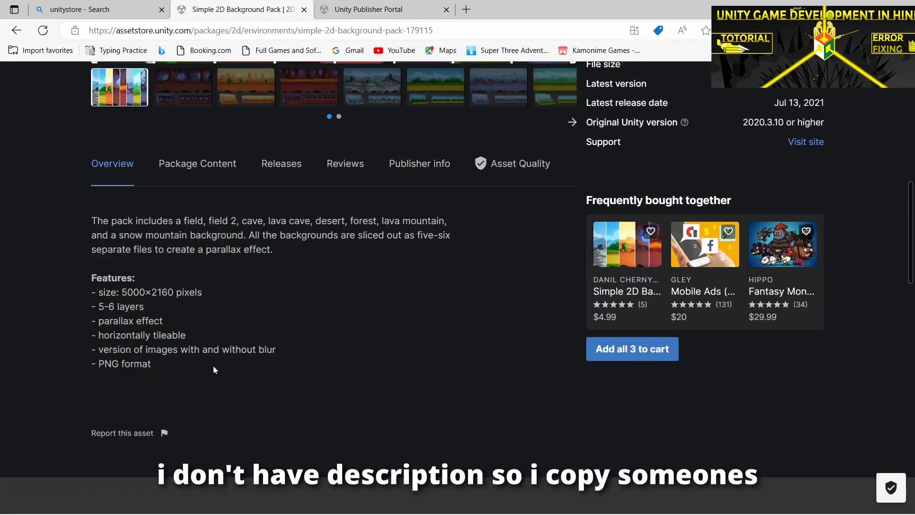
Step: Copy the Simple 2D Background Pack's Overview description text and return to the Publisher Portal tab
scroll(213, 365, up, 3)
scroll(213, 365, up, 4)
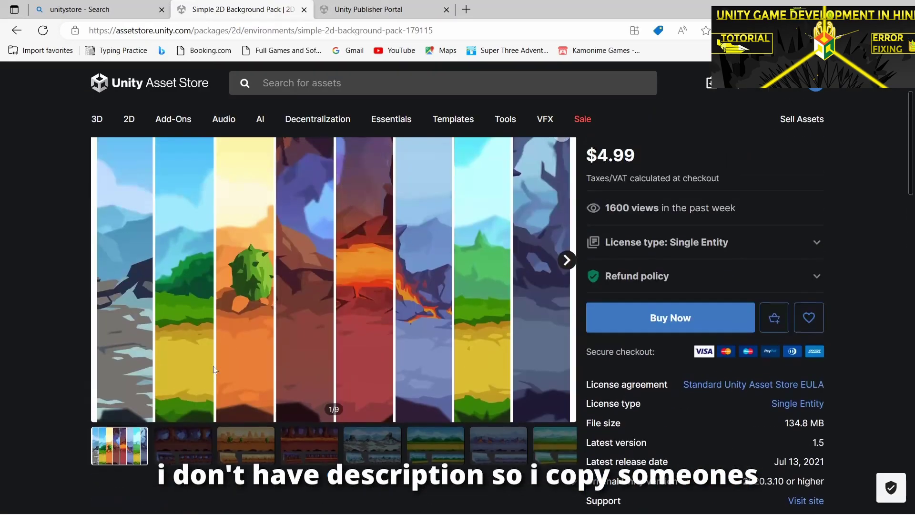
scroll(213, 365, up, 3)
scroll(213, 365, down, 4)
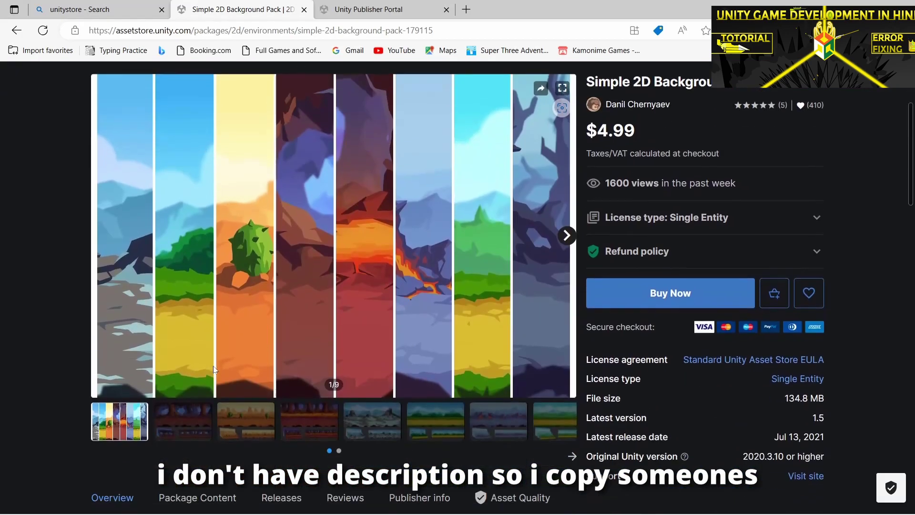
scroll(213, 365, down, 3)
scroll(214, 371, down, 2)
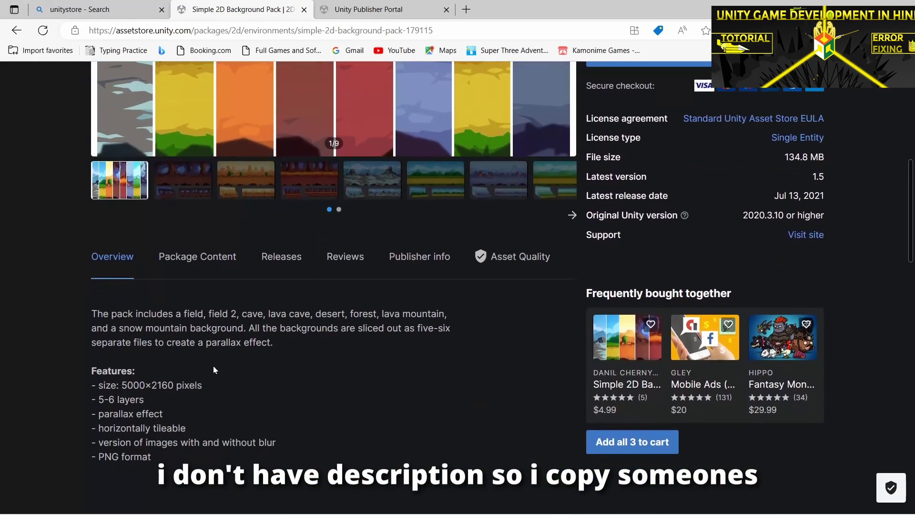
drag(91, 304, 187, 471)
key(ctrl+c)
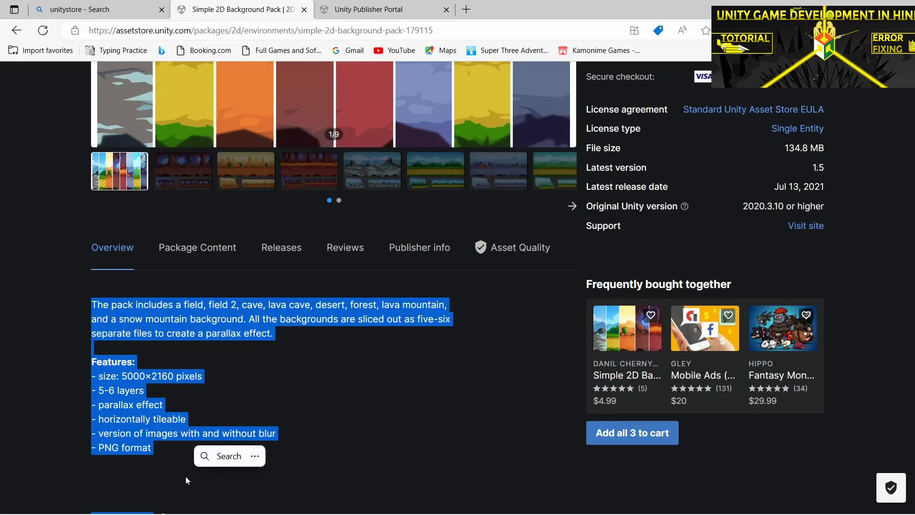
click(341, 8)
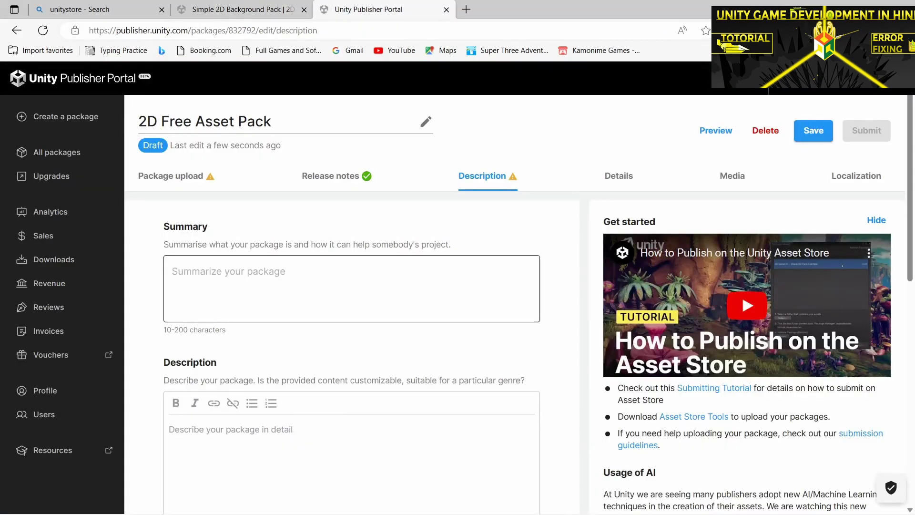
Step: Paste the copied text into Description, changing the size to 512*512 and layers to 'Full Seamless - Free'
click(169, 429)
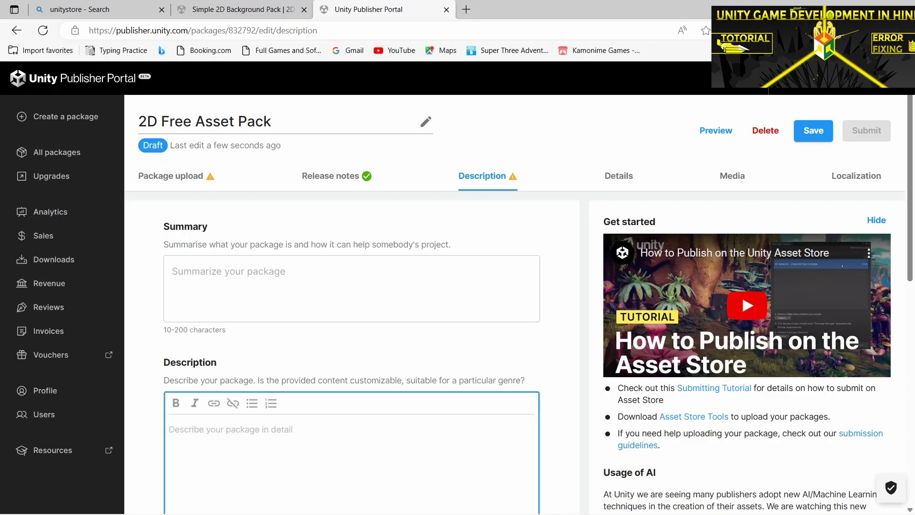
key(ctrl+v)
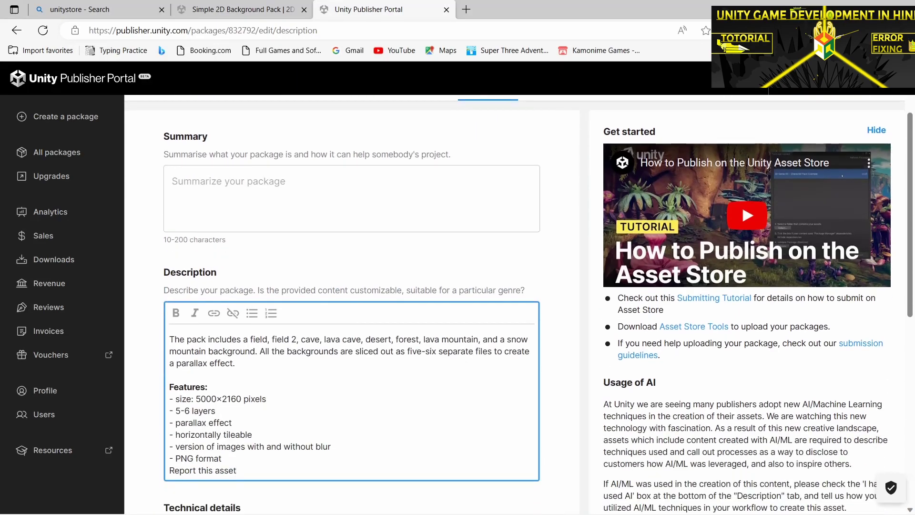
drag(196, 398, 267, 398)
text(512*)
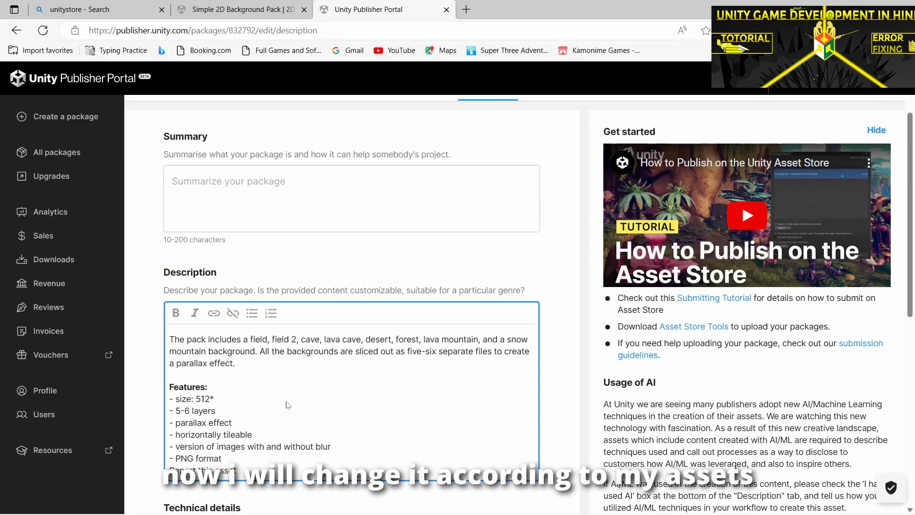
text(512)
mouse_move(176, 411)
mouse_down()
mouse_move(215, 411)
mouse_move(231, 423)
mouse_up()
key(BackSpace)
text(Full Seamless)
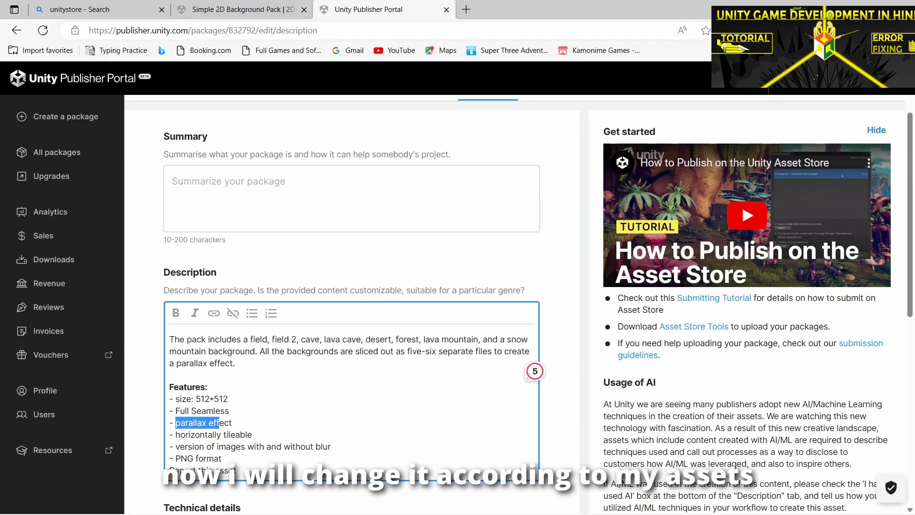
text( - Free)
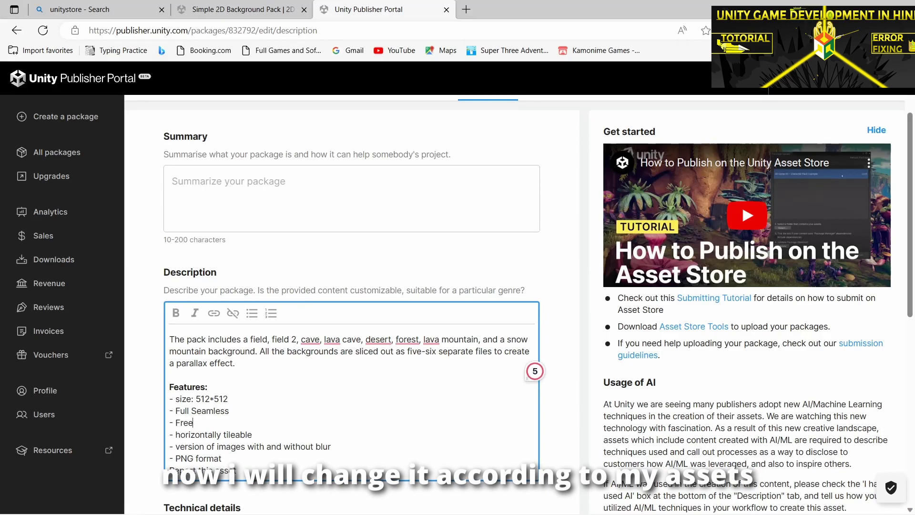
Step: Replace the opening paragraph with 'This is the free asset pack that can be used for any type of project.'
drag(235, 363, 162, 336)
key(BackSpace)
key(BackSpace)
text(Th)
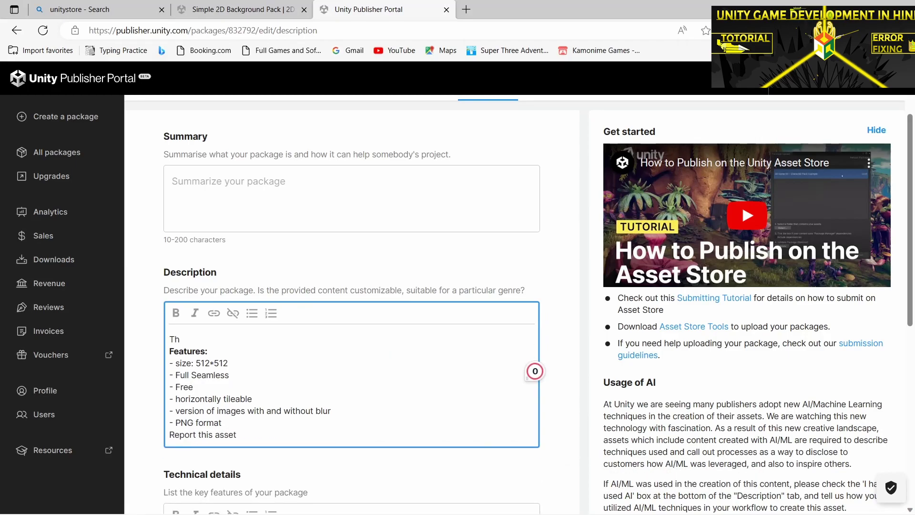
text(is is the free asset pack)
text( that can be used for any ty)
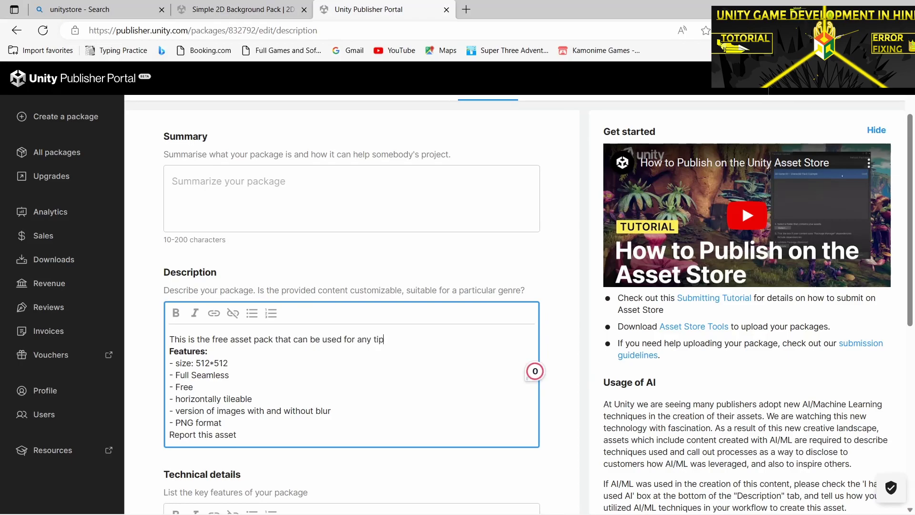
text(pe of project.)
key(Return)
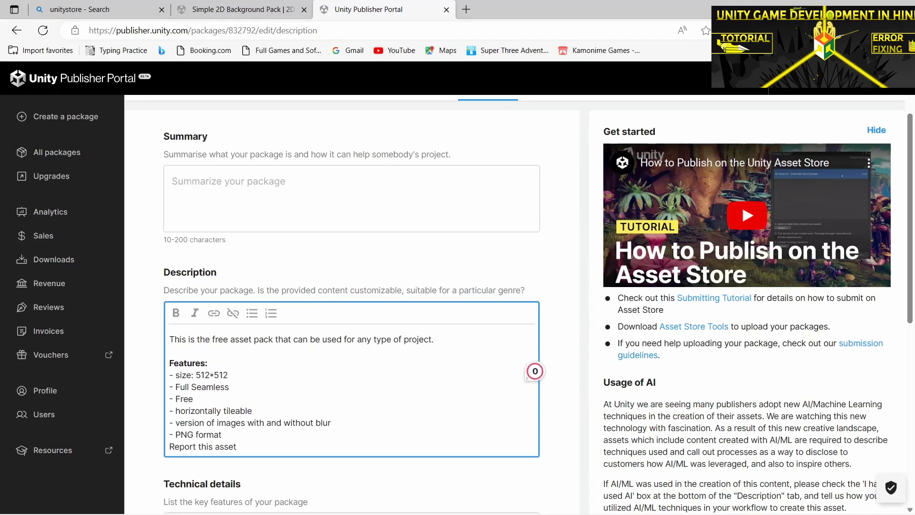
Step: Copy that intro sentence into the Summary field
key(Up)
key(shift+End)
key(ctrl+c)
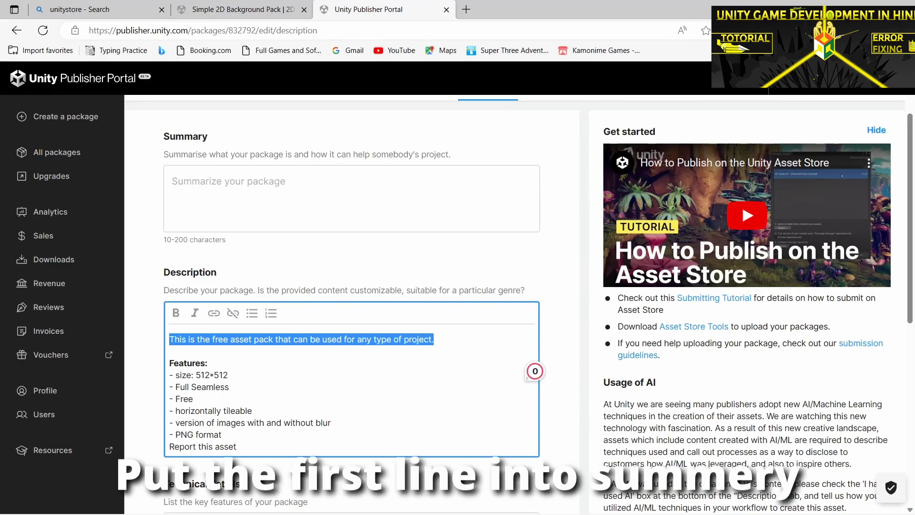
click(173, 181)
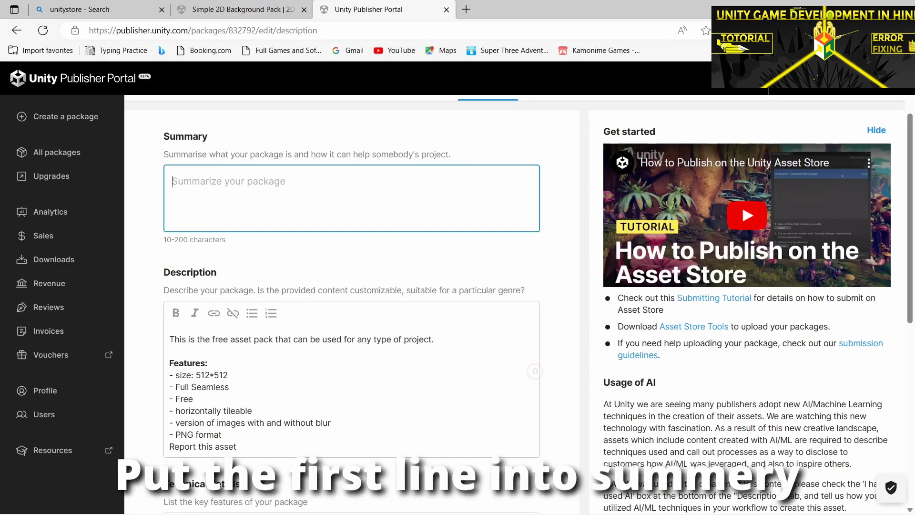
key(ctrl+v)
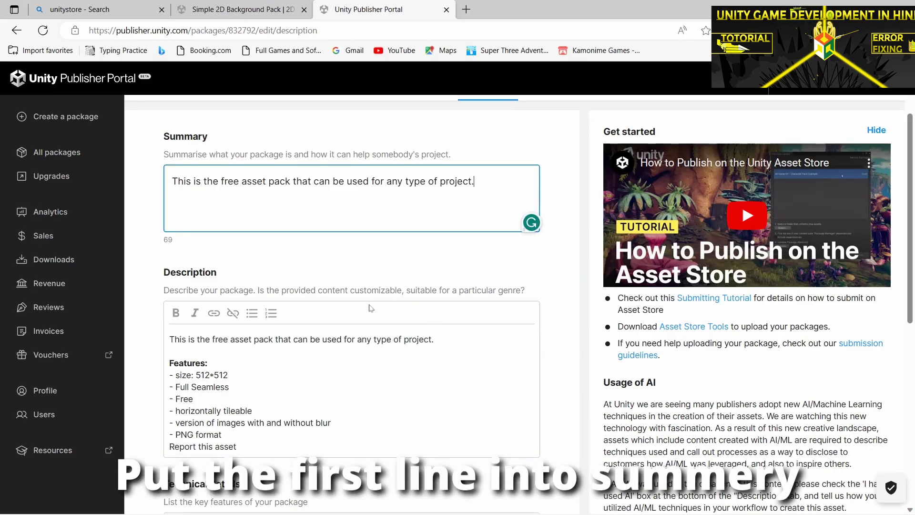
scroll(370, 307, down, 4)
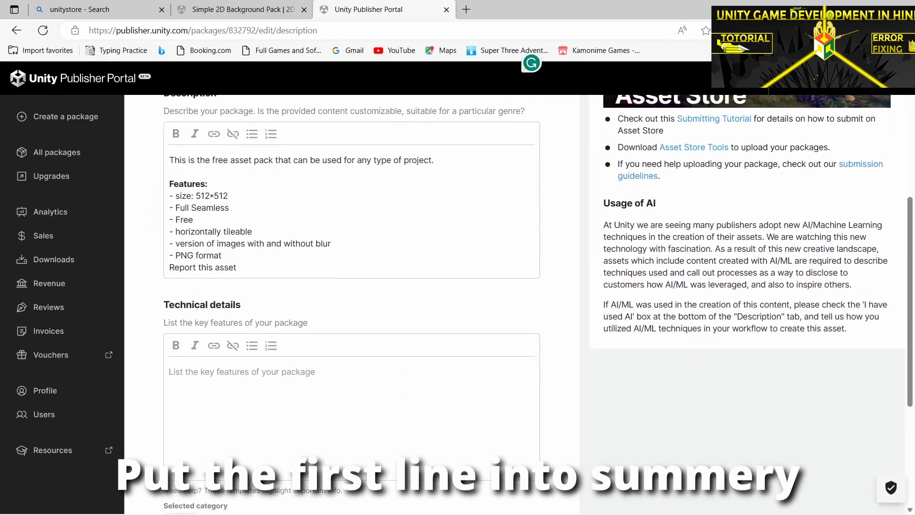
scroll(311, 320, up, 6)
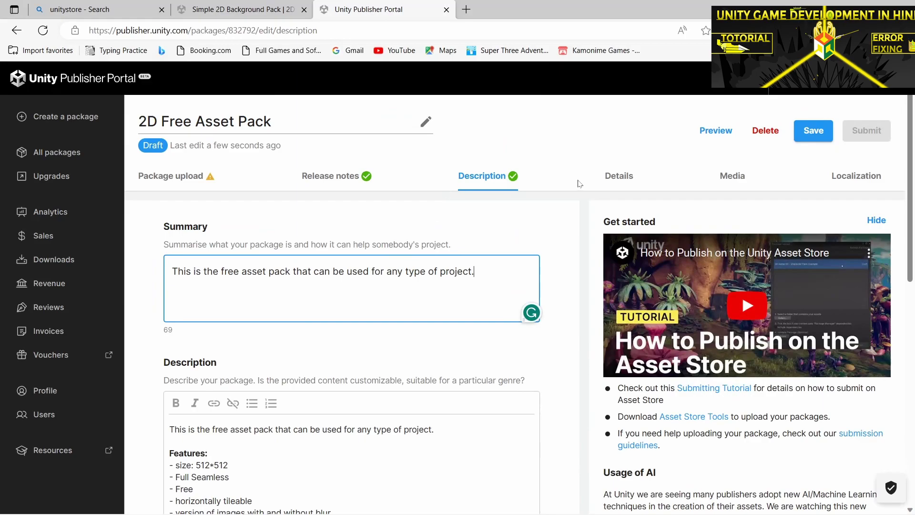
click(620, 176)
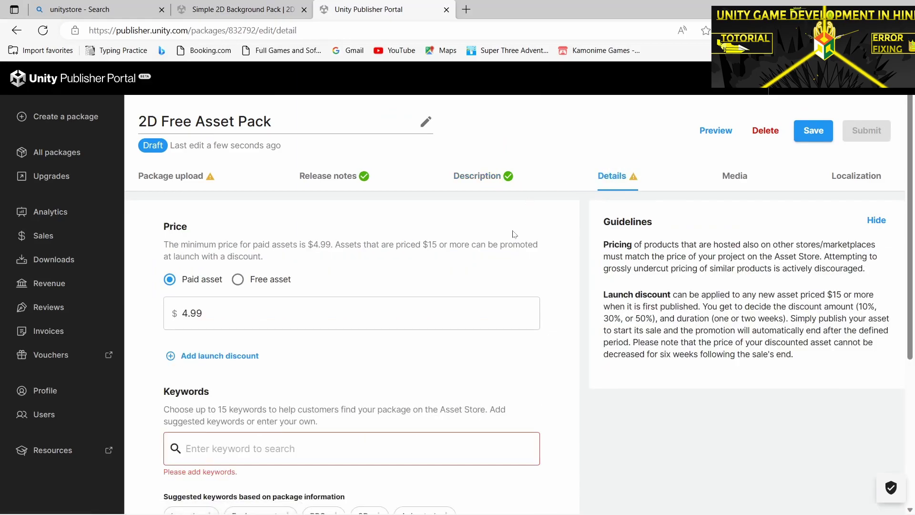
Step: Mark the package as a free asset and add the keywords Environment, asset and Character
scroll(341, 297, down, 1)
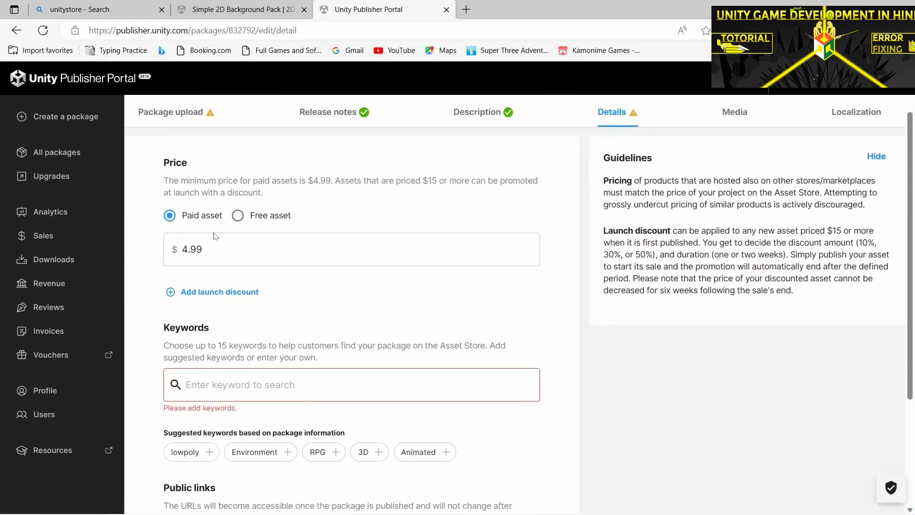
click(245, 218)
click(186, 311)
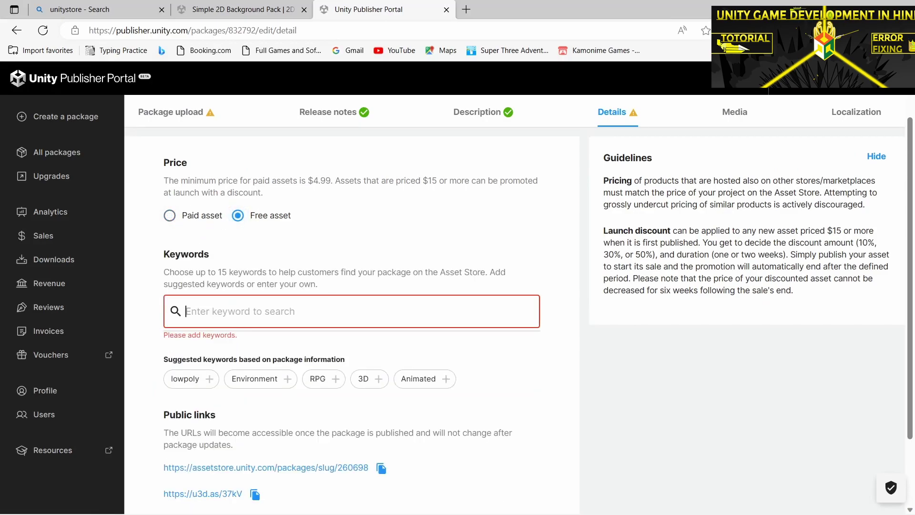
text(2)
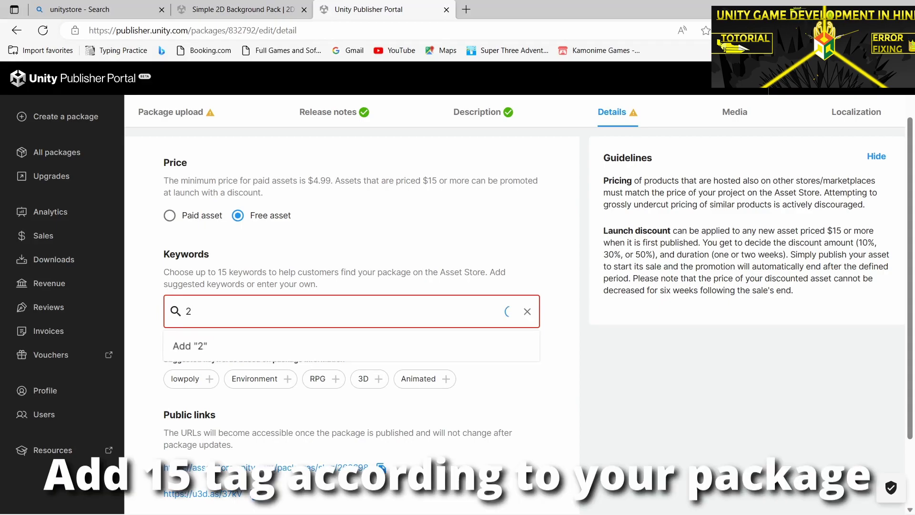
text(D, F)
text(ree)
key(Escape)
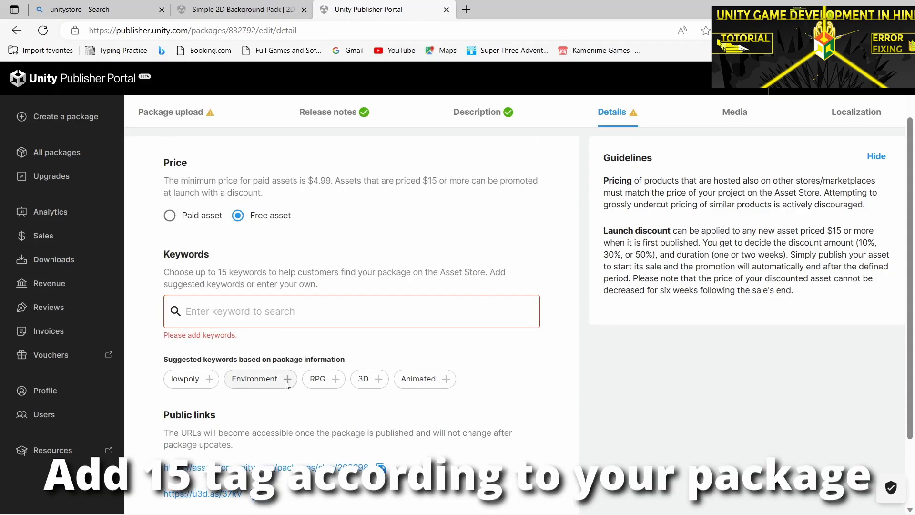
click(287, 384)
click(423, 436)
click(433, 436)
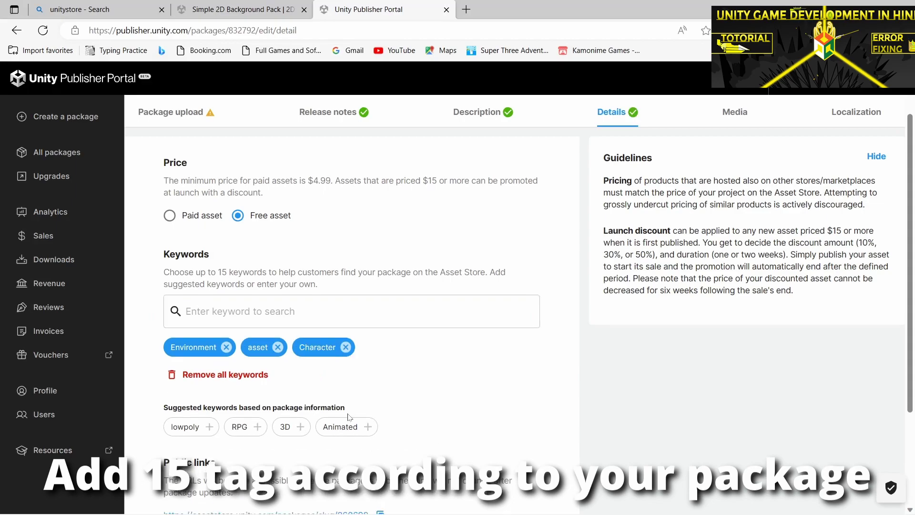
Step: Add the keywords 2D and 2D Assets
text(2D)
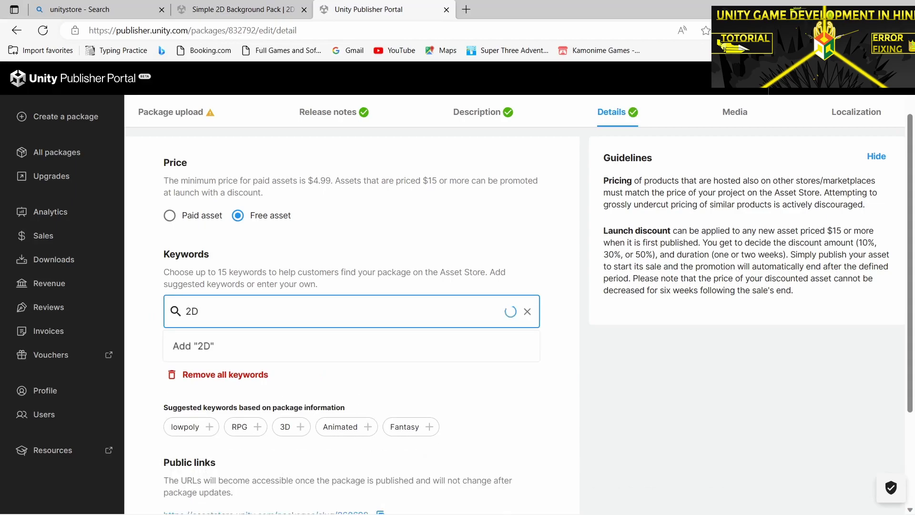
key(Return)
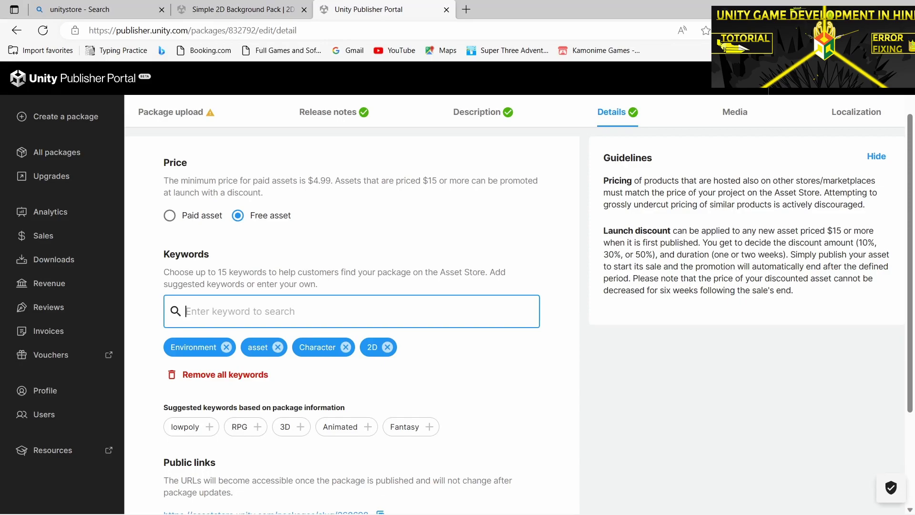
text(2D)
click(212, 227)
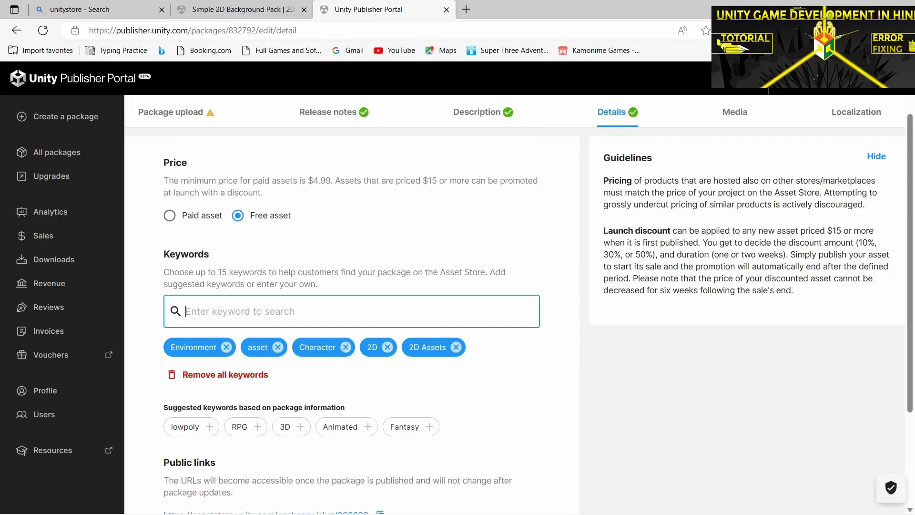
scroll(460, 387, down, 3)
scroll(433, 357, up, 4)
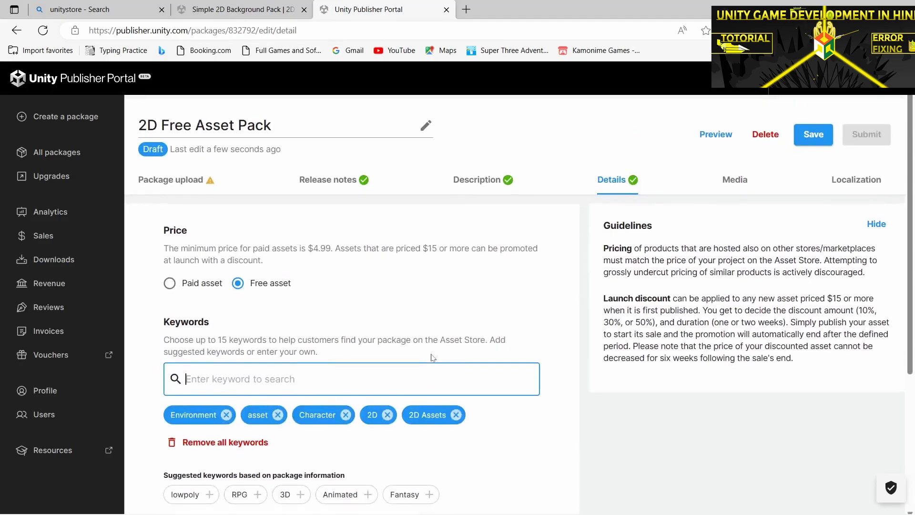
click(728, 177)
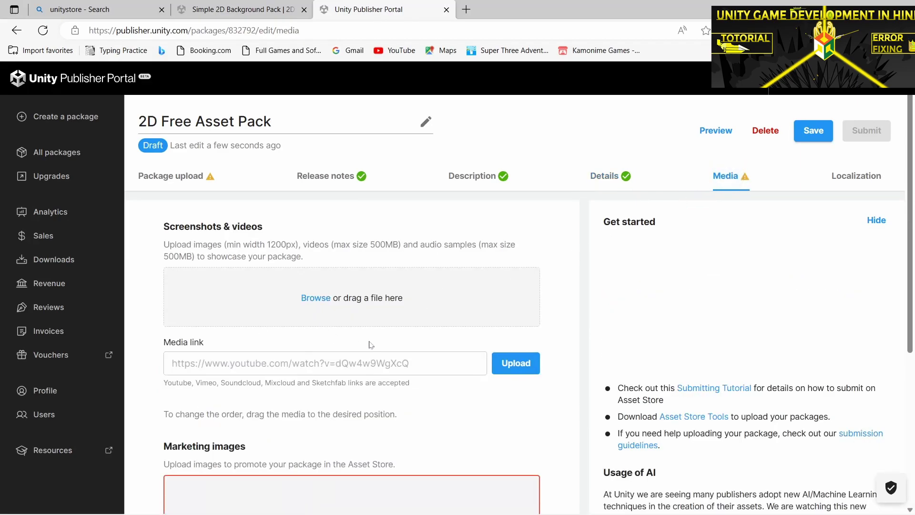
Step: Select the YouTube video URL in the Media link field
scroll(368, 343, down, 1)
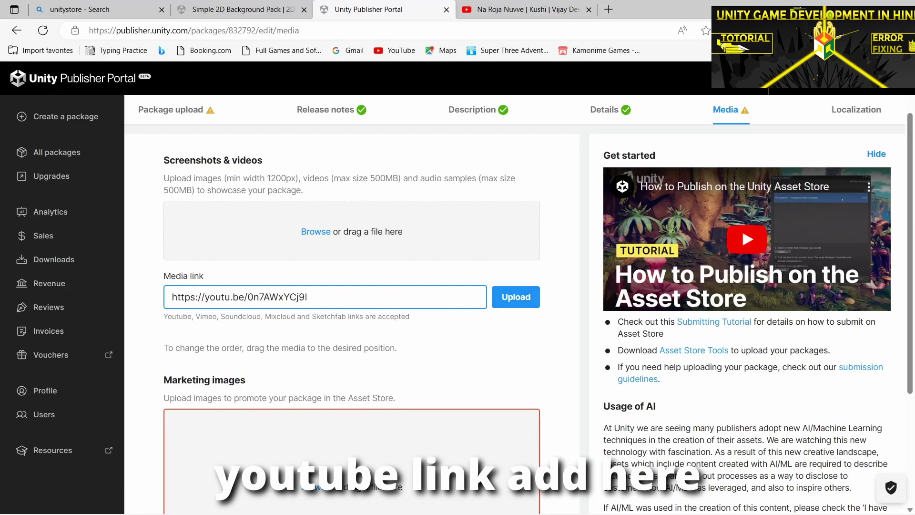
drag(312, 297, 152, 323)
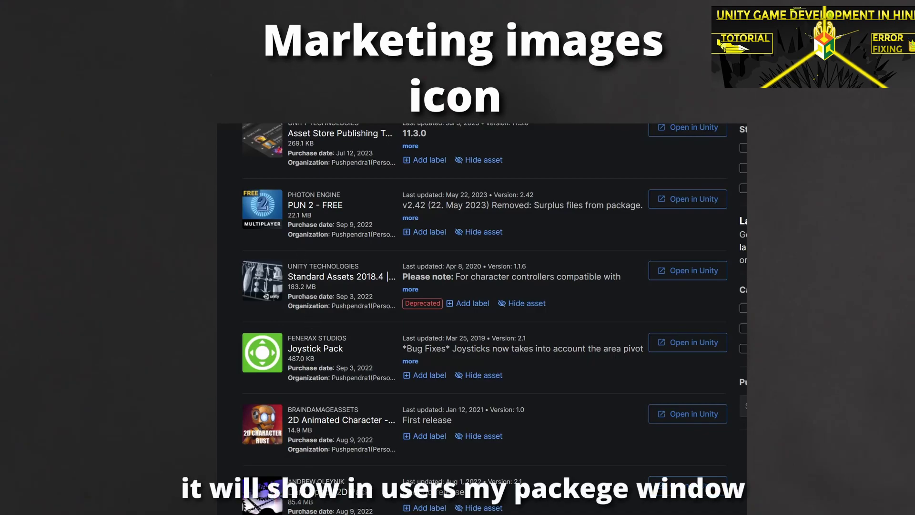
Step: Browse the Simple 2D Background Pack gallery through three screenshots, starting at the desert background
scroll(508, 432, down, 2)
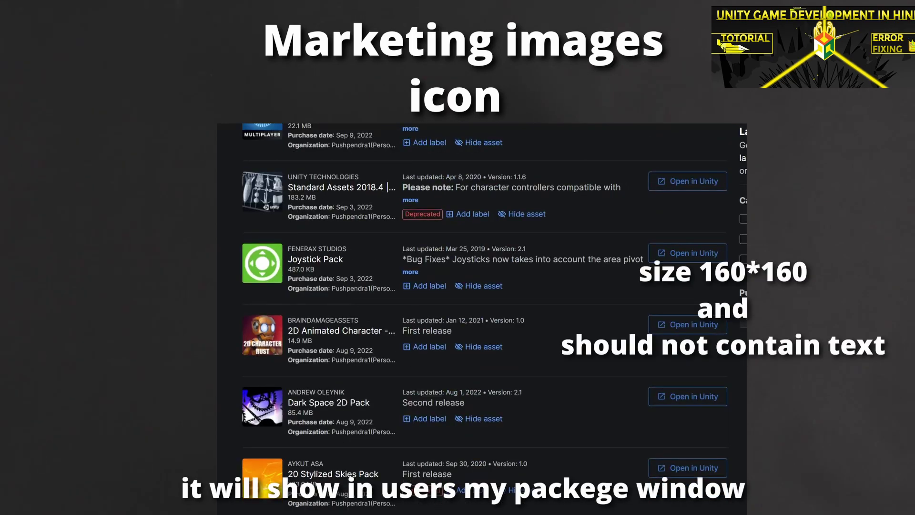
scroll(524, 418, down, 1)
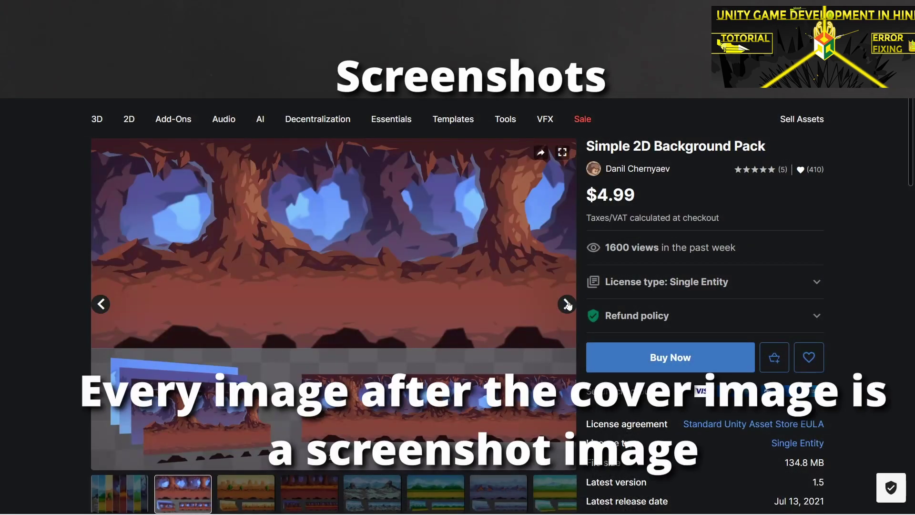
click(567, 304)
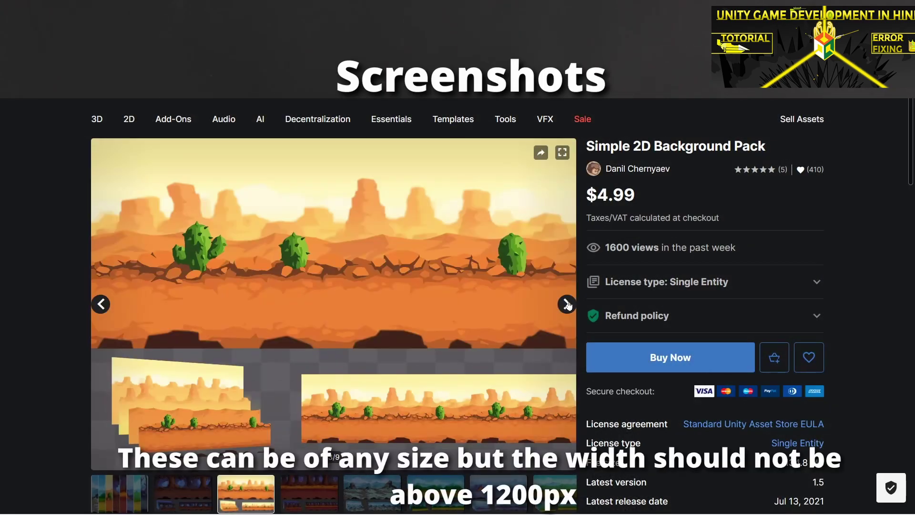
click(567, 305)
click(567, 305)
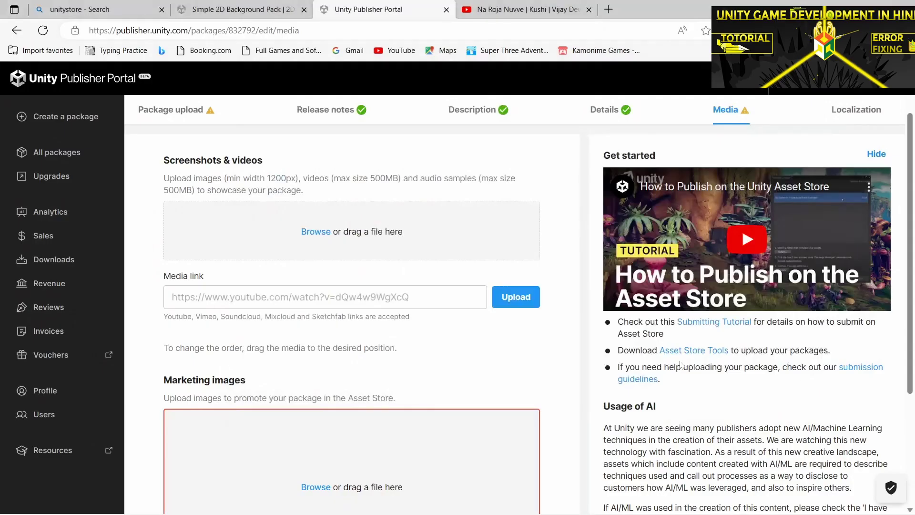
Step: Create a folder named '2D Free Asset Pack' from the pasted package title and open it
scroll(506, 364, down, 4)
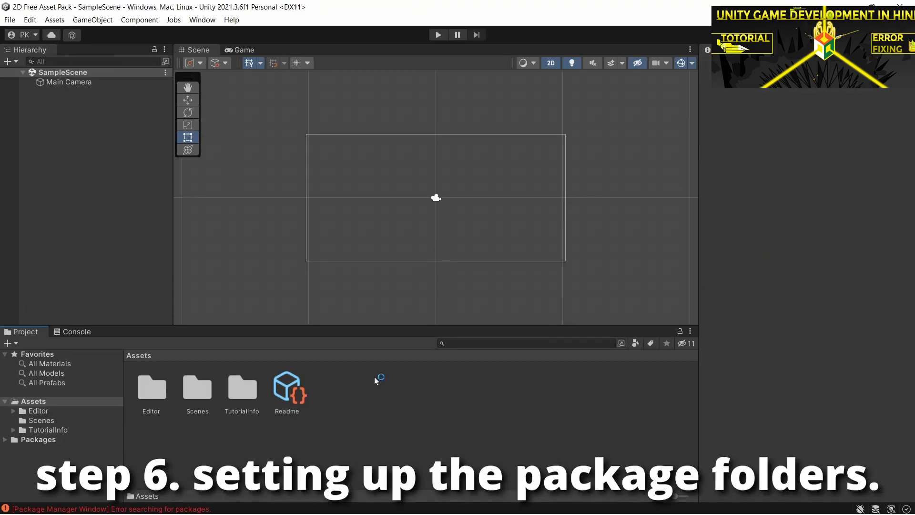
right_click(396, 355)
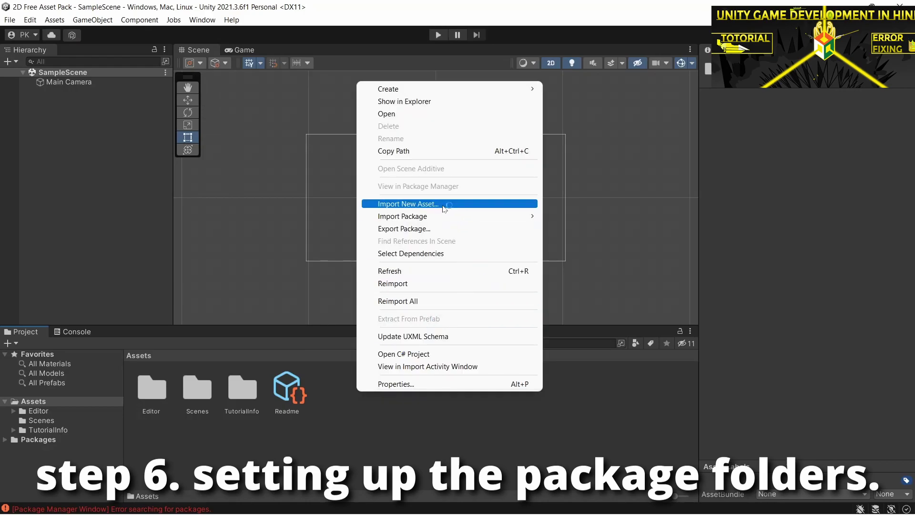
mouse_move(408, 90)
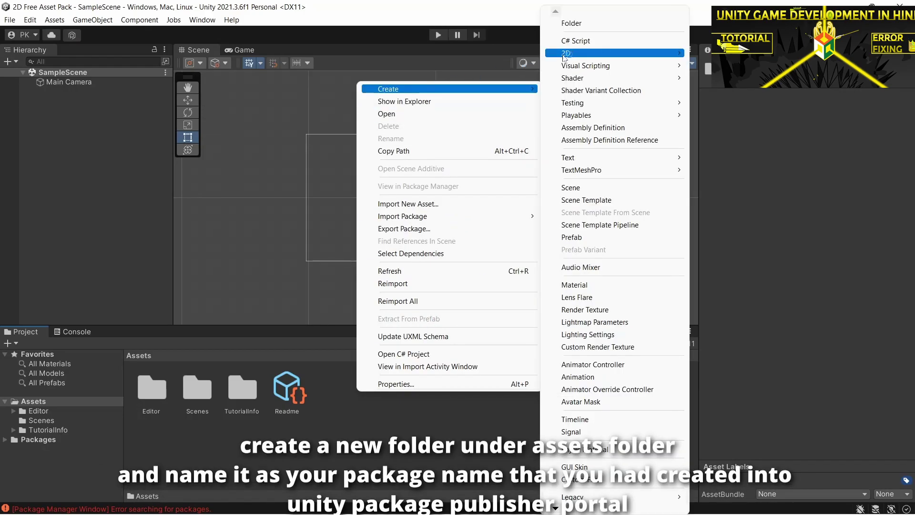
click(570, 24)
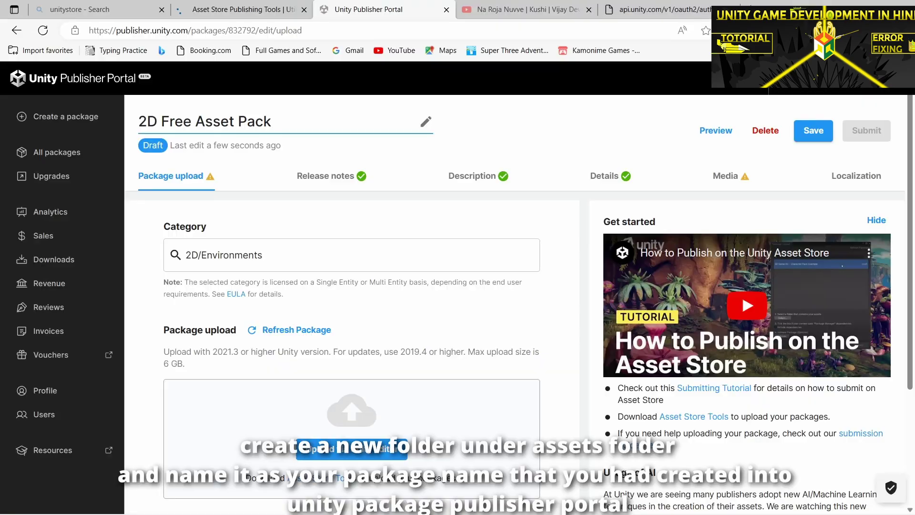
key(ctrl+a)
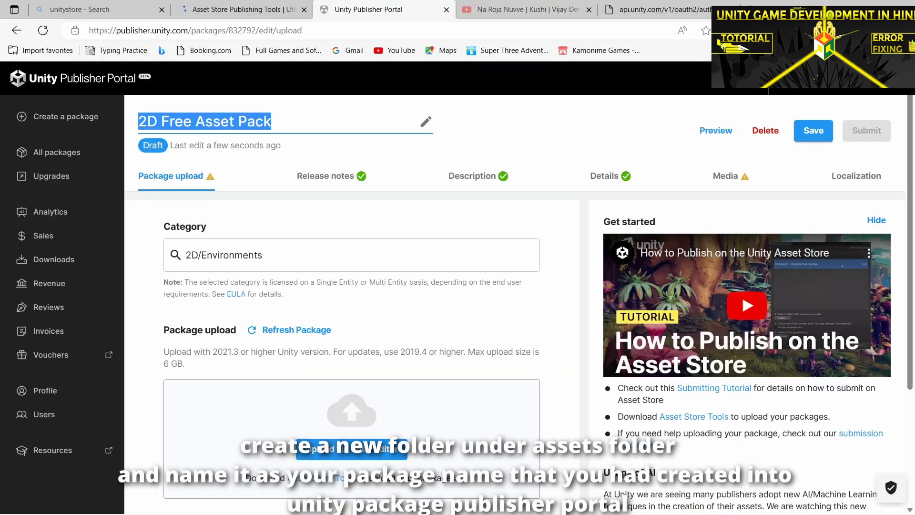
key(alt+Tab)
key(ctrl+v)
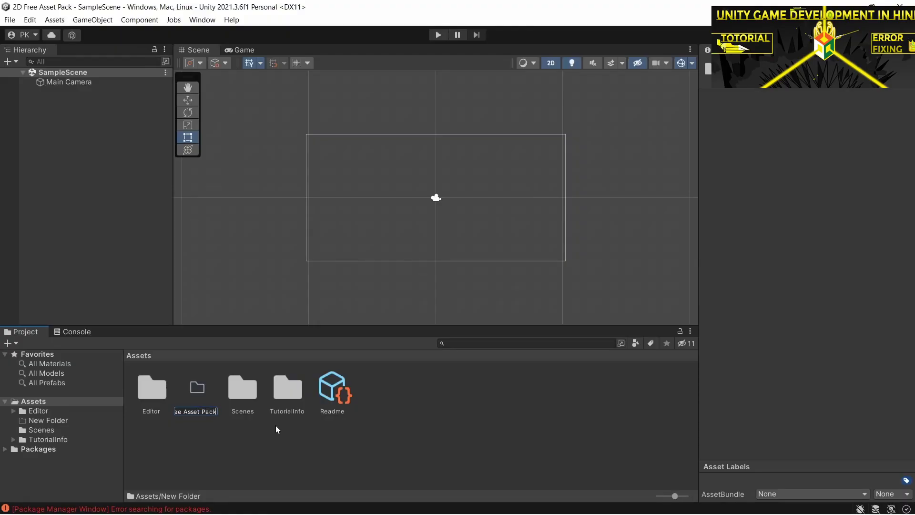
key(Return)
double_click(152, 396)
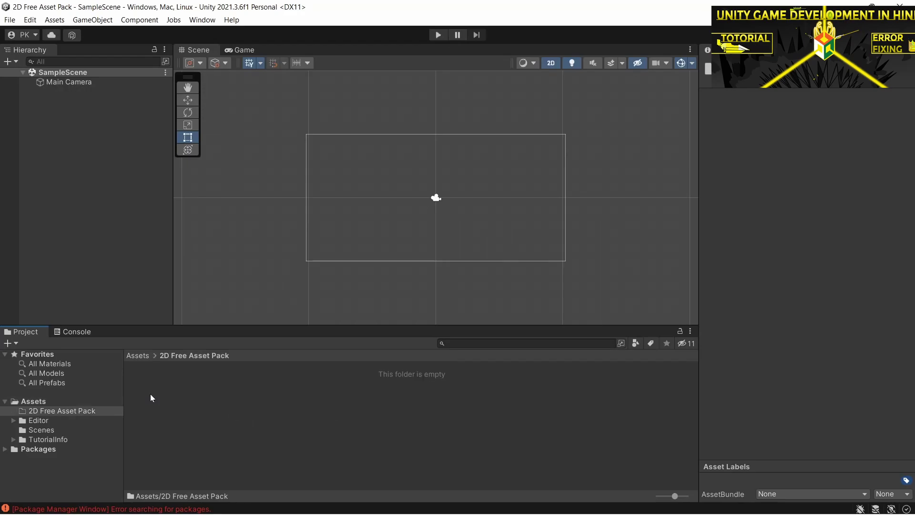
Step: Create the subfolders Assets, Demo, Prefabs and Scripts
right_click(205, 410)
mouse_move(215, 94)
click(402, 82)
text(Assets)
key(Return)
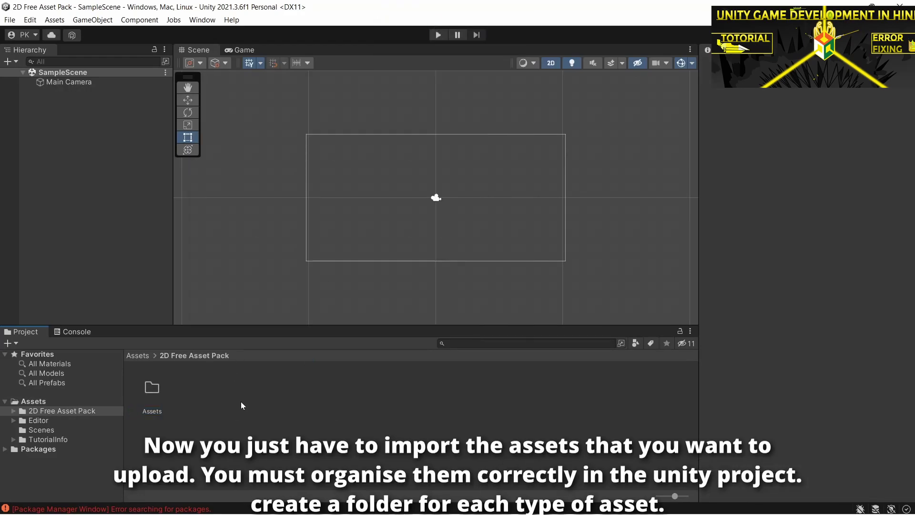
right_click(241, 405)
text(Demo)
right_click(292, 388)
text(Prefabs)
right_click(303, 383)
mouse_move(334, 80)
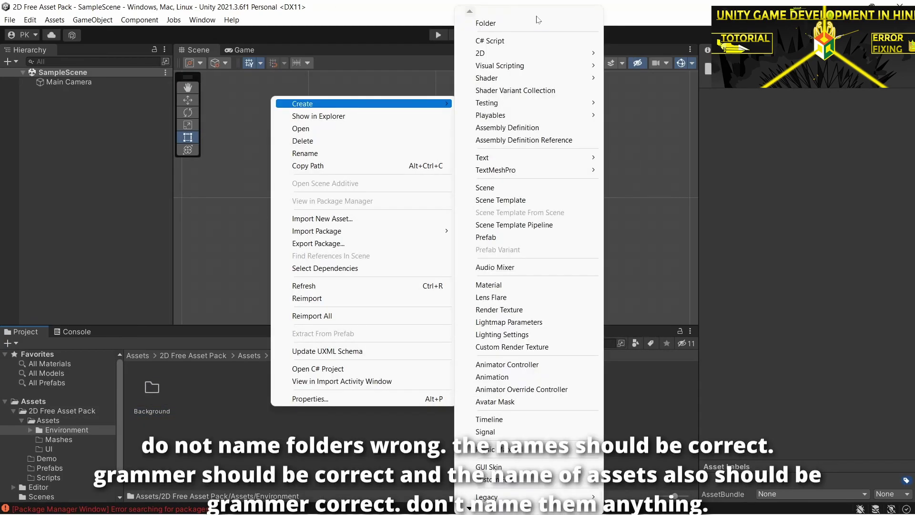
click(537, 20)
text(S)
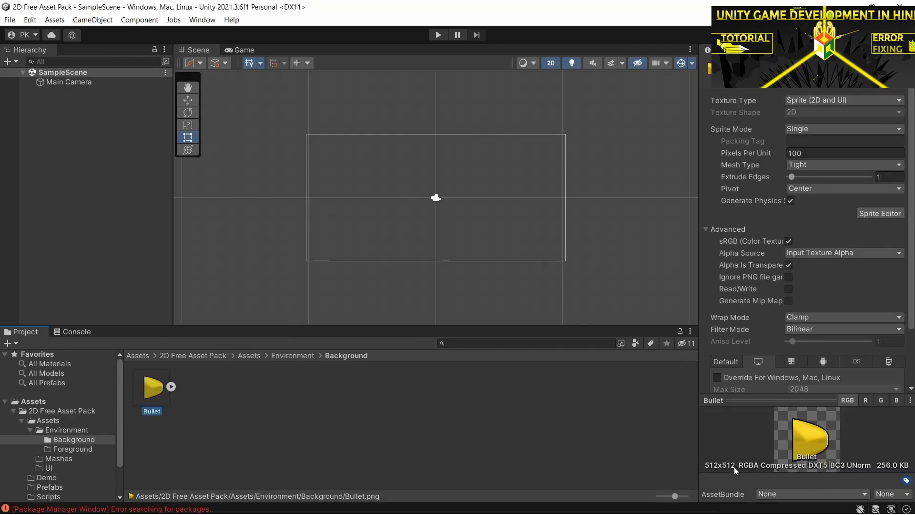
Step: In Window > Package Manager, list My Assets and select Asset Store Publishing Tools
click(200, 21)
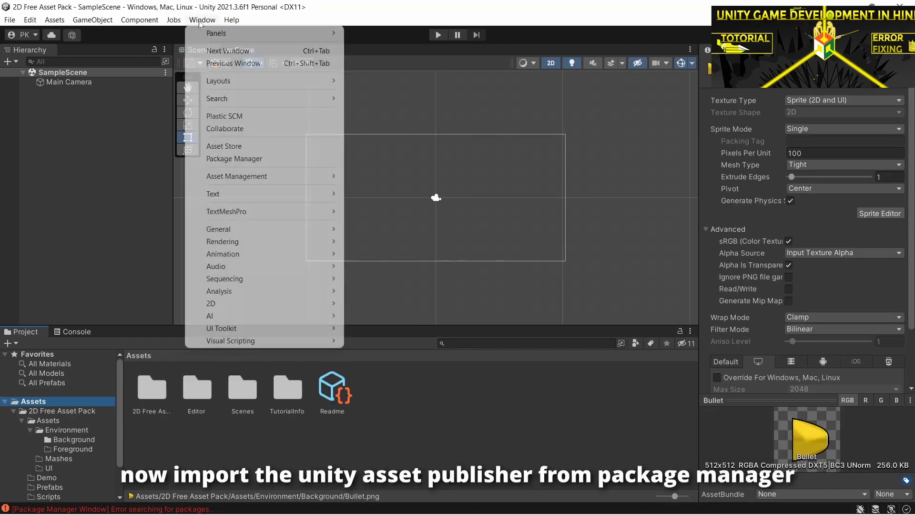
mouse_move(231, 84)
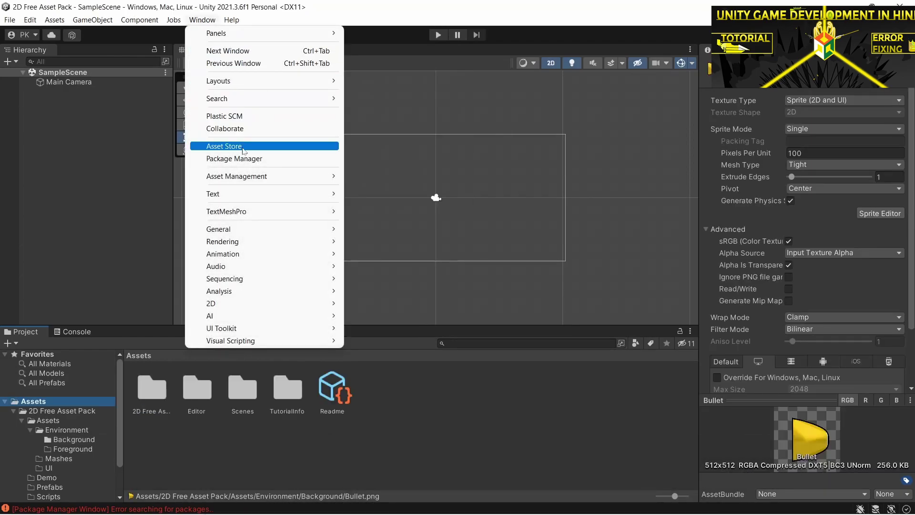
click(234, 159)
click(67, 19)
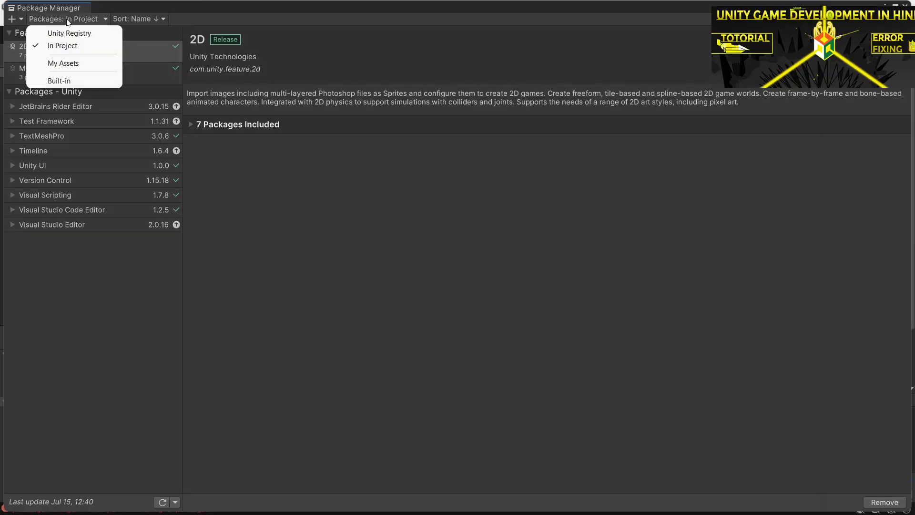
click(73, 63)
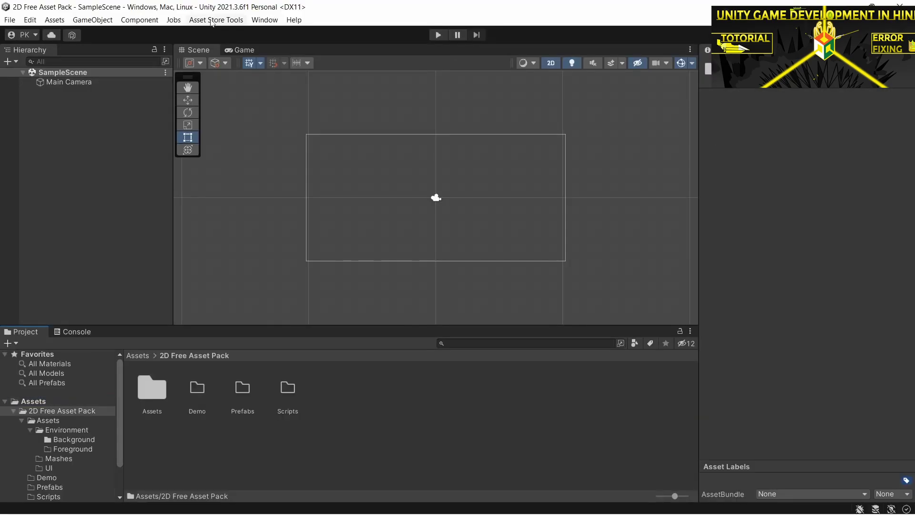
click(216, 19)
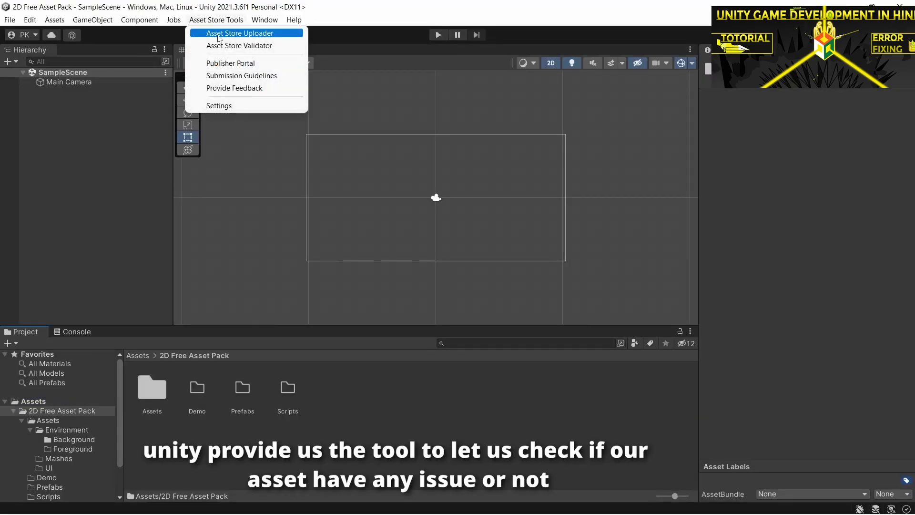
Step: In the Asset Store Validator, replace the Assets path with the 2D Free Asset Pack folder and validate it
click(223, 45)
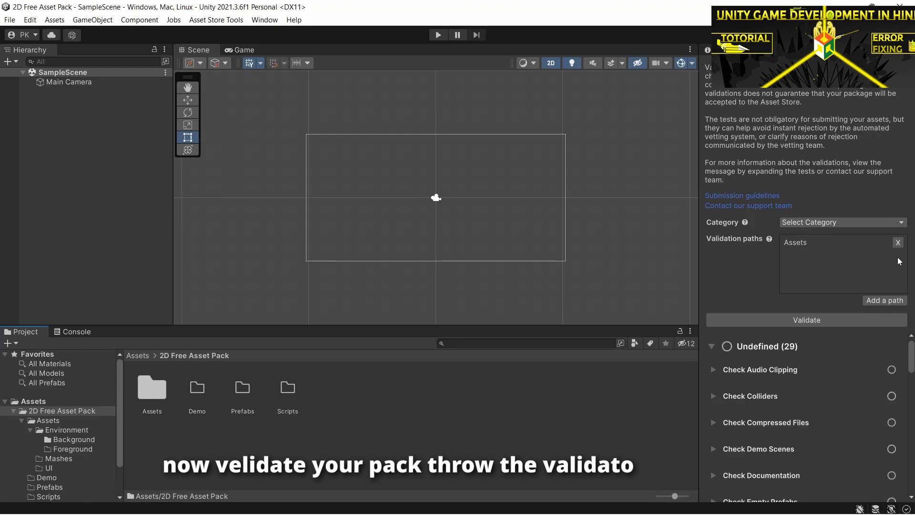
click(898, 243)
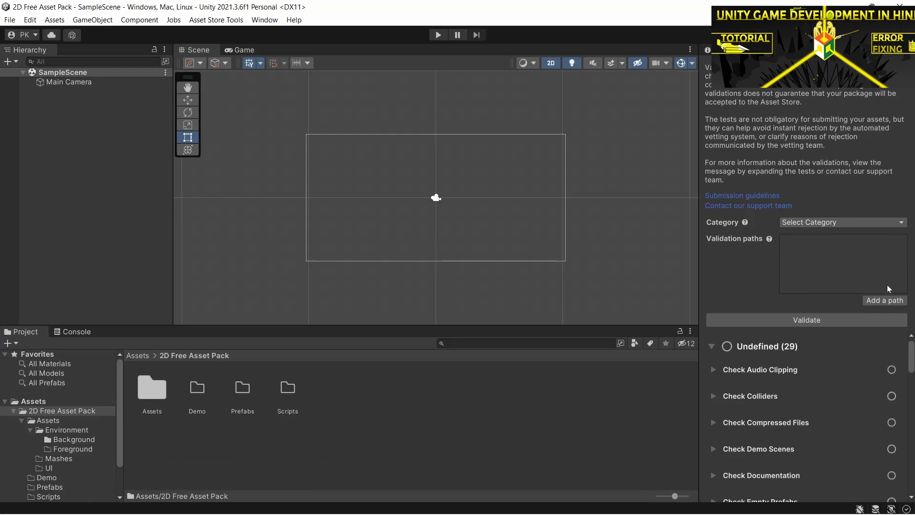
click(888, 300)
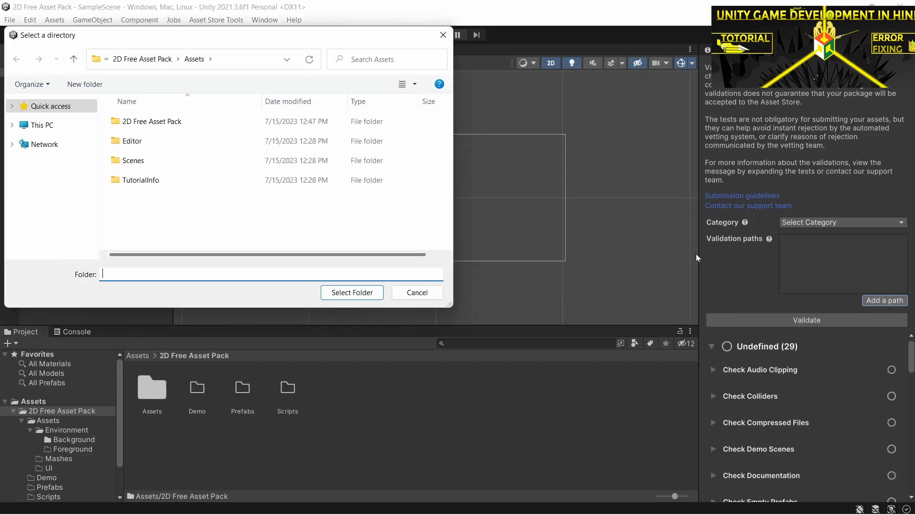
click(176, 120)
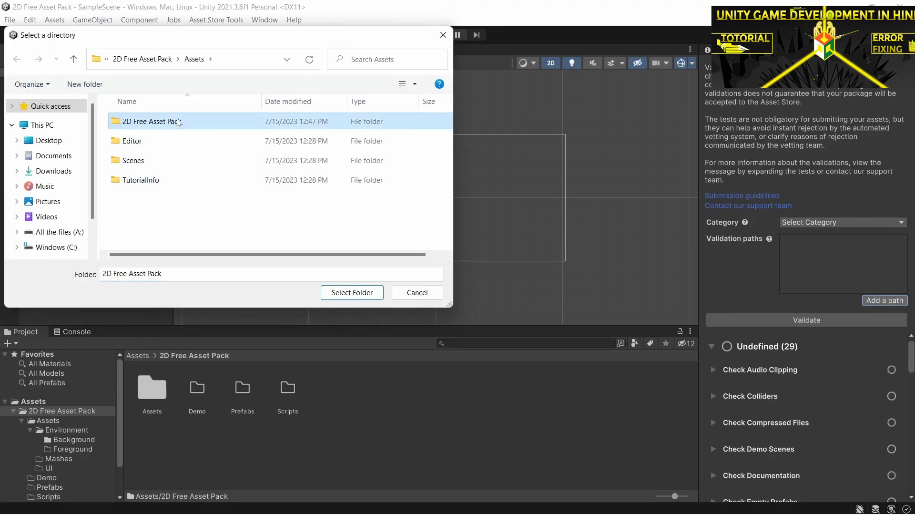
click(361, 295)
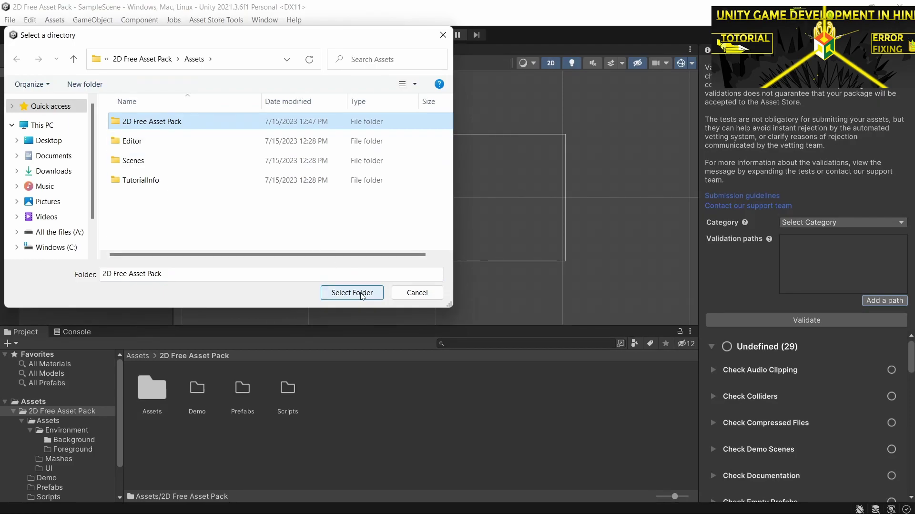
click(794, 319)
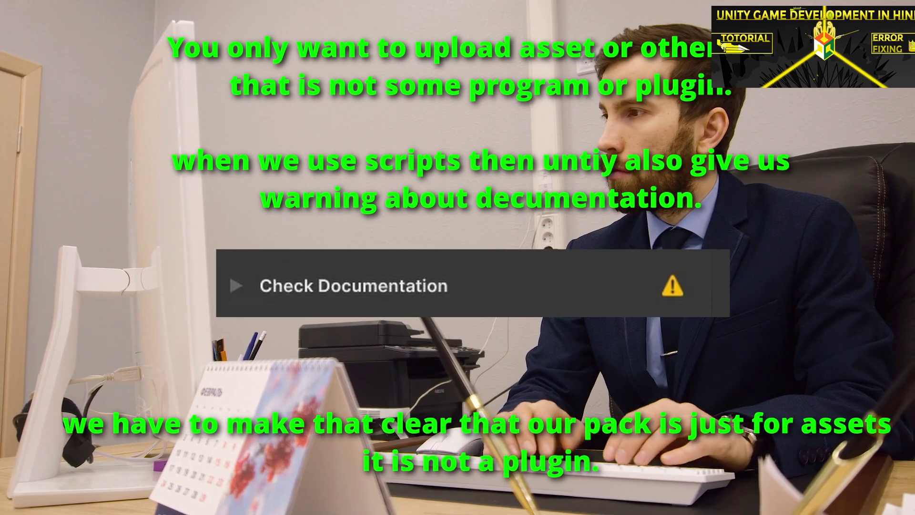
Step: Type the note 'The prefab and scripts provided in this pack are just for demo scene.' in Notepad
text(The pre)
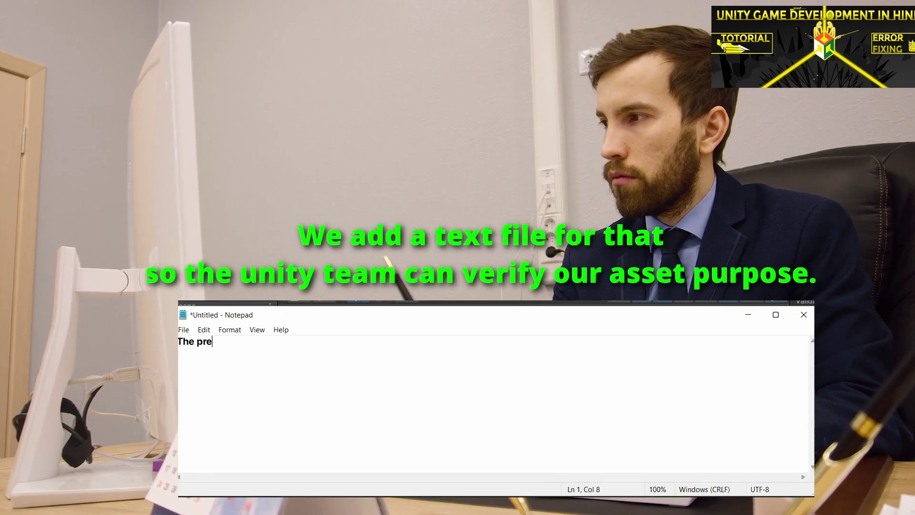
text(fab and scripts provided in this pack are just for demo scene. TH)
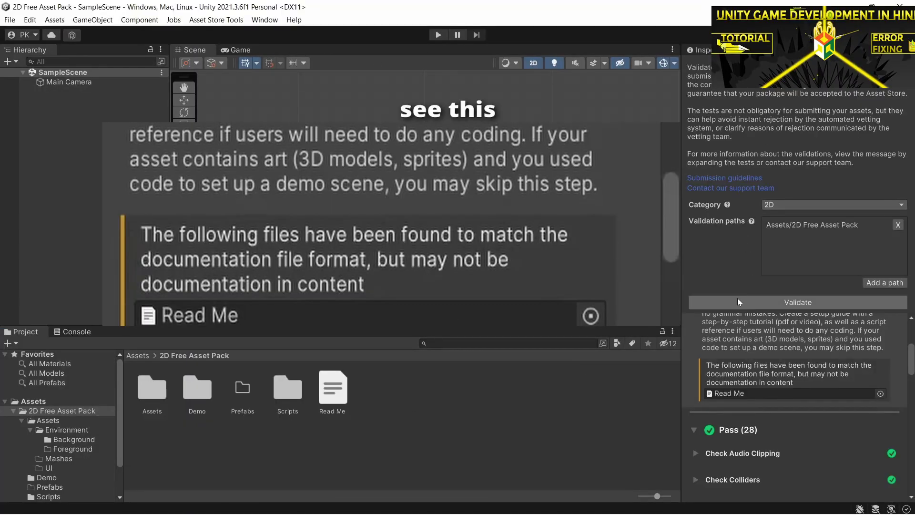
Step: Collapse the single documentation warning in the validator results and open the Asset Store Uploader
scroll(724, 332, up, 5)
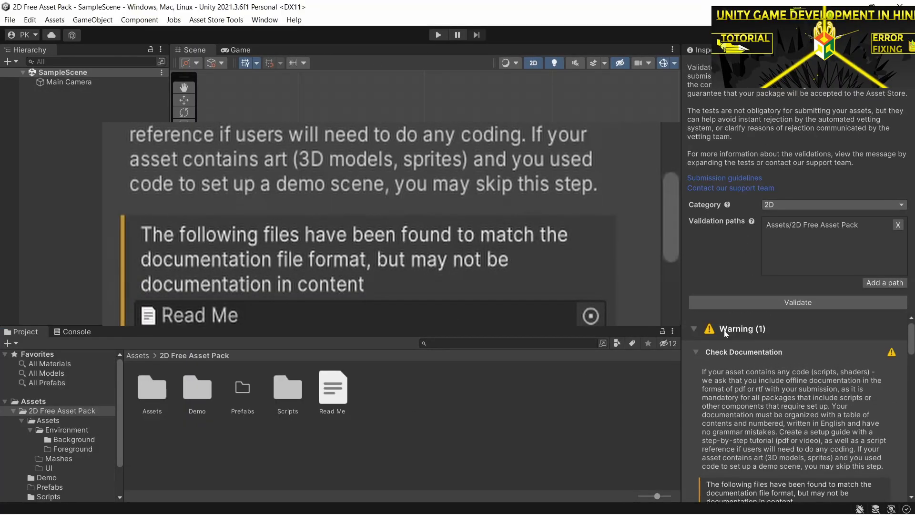
click(694, 329)
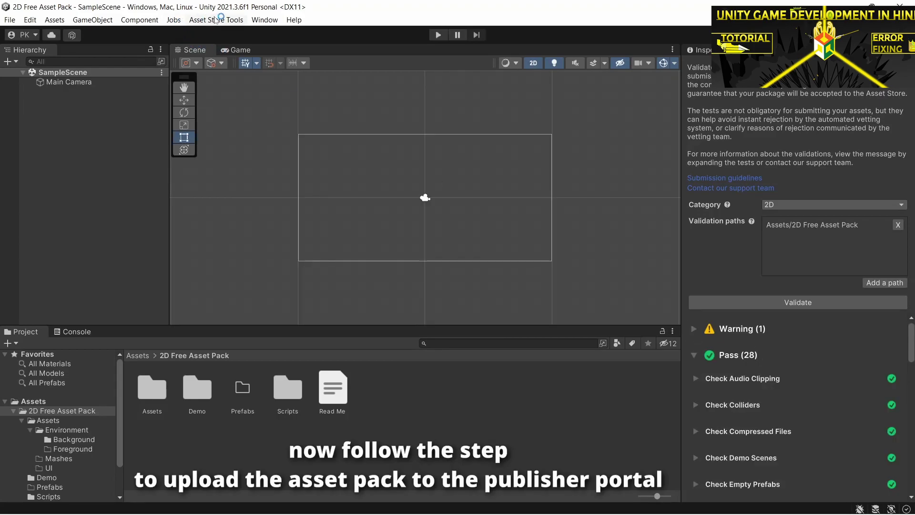
click(216, 20)
click(238, 34)
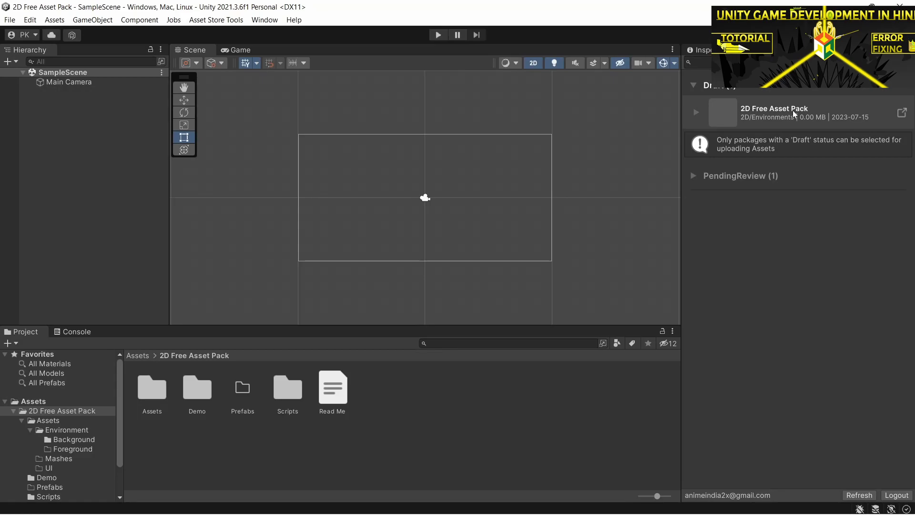
Step: Export and upload the 2D Free Asset Pack folder to its draft, then return to Publisher Portal in Edge
click(784, 117)
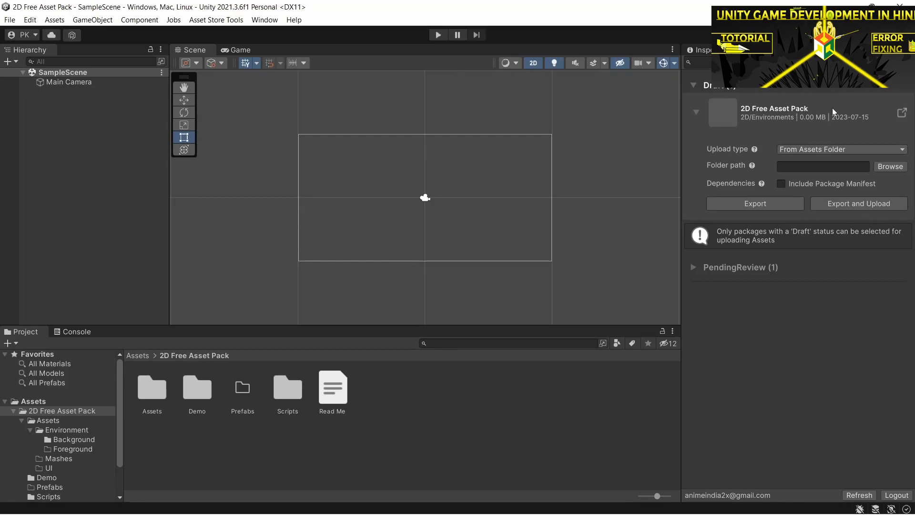
click(890, 167)
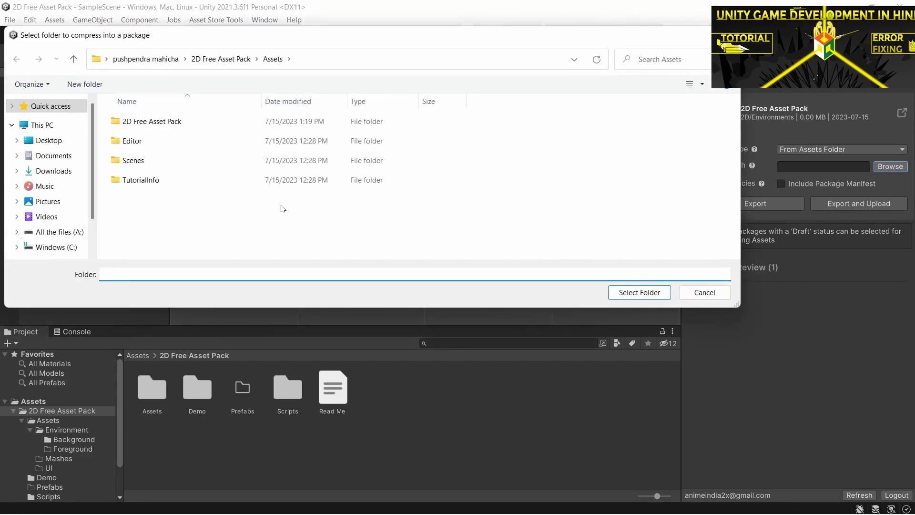
click(203, 127)
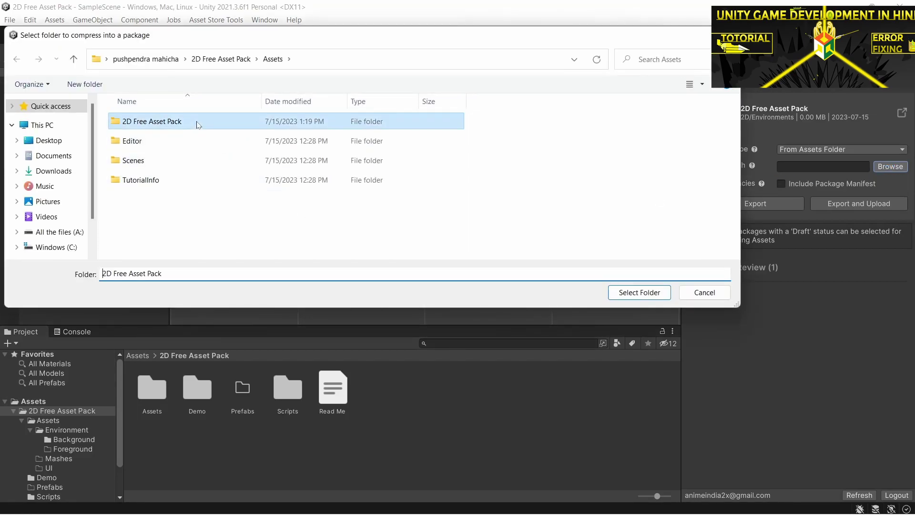
click(642, 296)
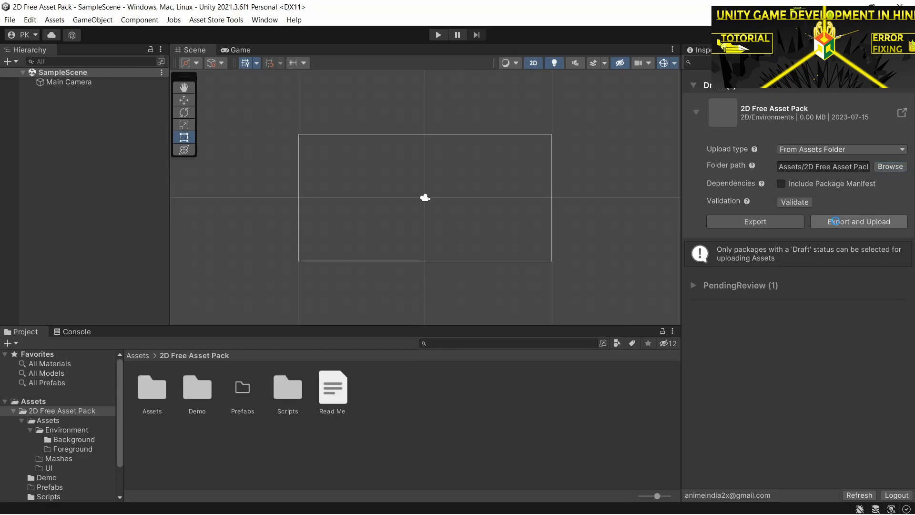
click(835, 221)
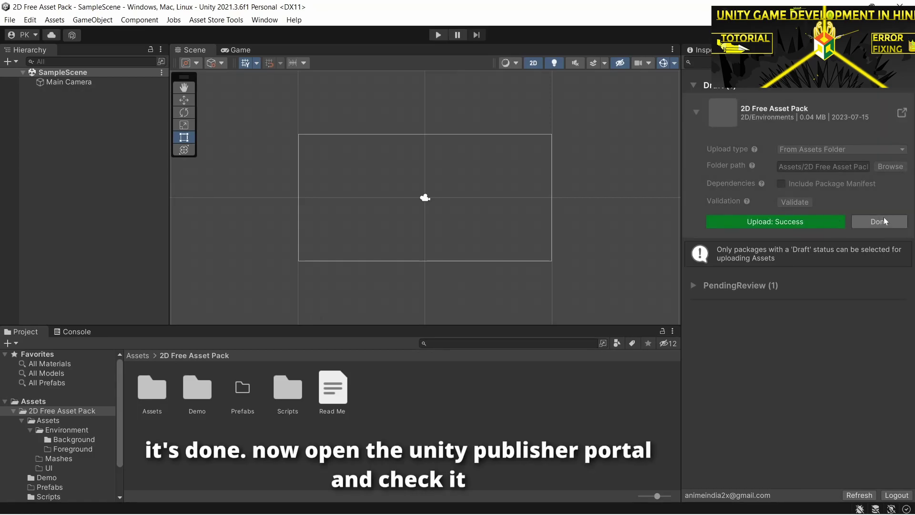
mouse_move(98, 500)
click(178, 471)
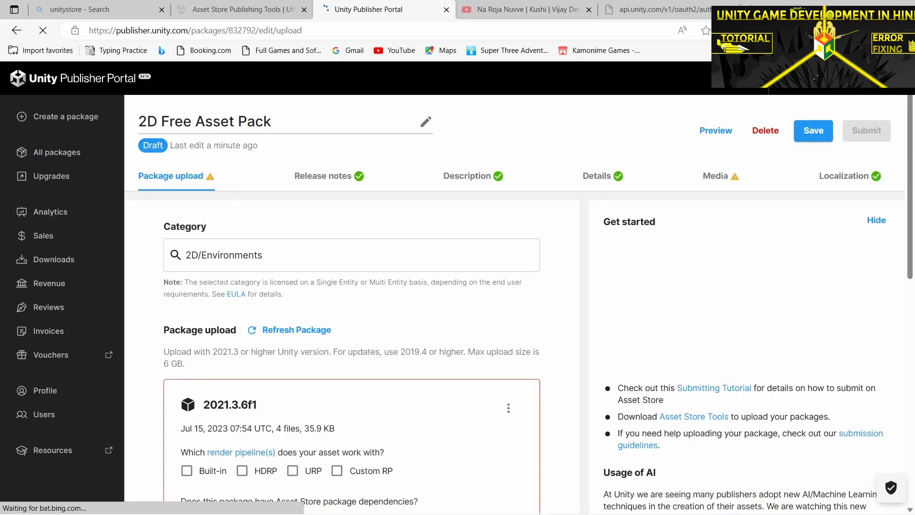
Step: Tick the Built-in and HDRP render pipeline checkboxes for the uploaded package
scroll(447, 309, down, 4)
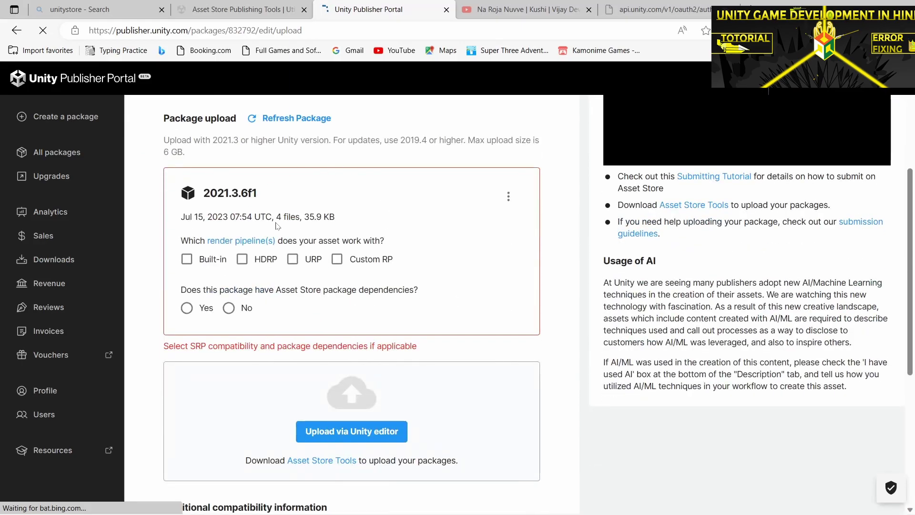
click(186, 261)
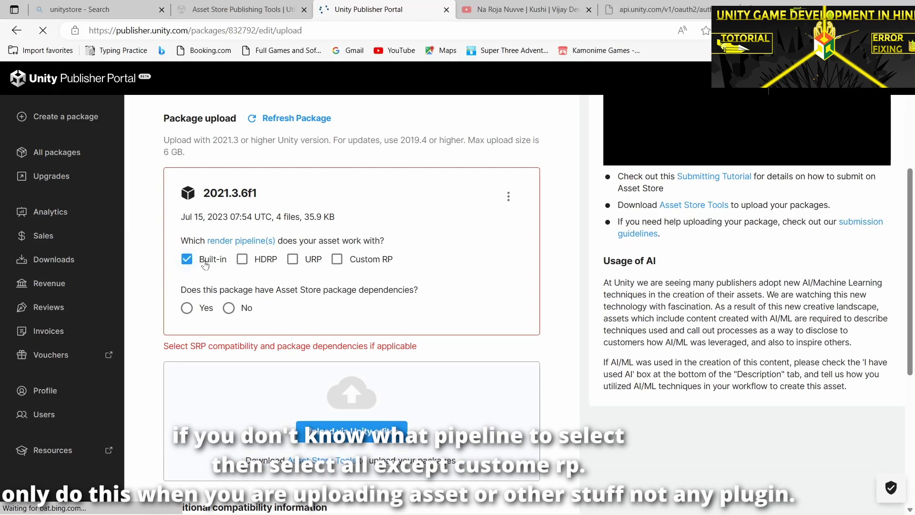
click(243, 260)
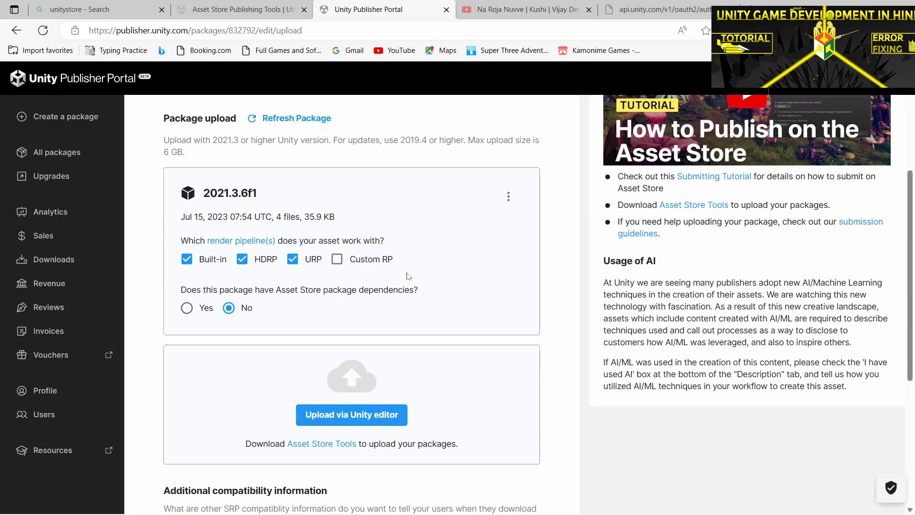
scroll(402, 248, up, 2)
scroll(402, 248, up, 3)
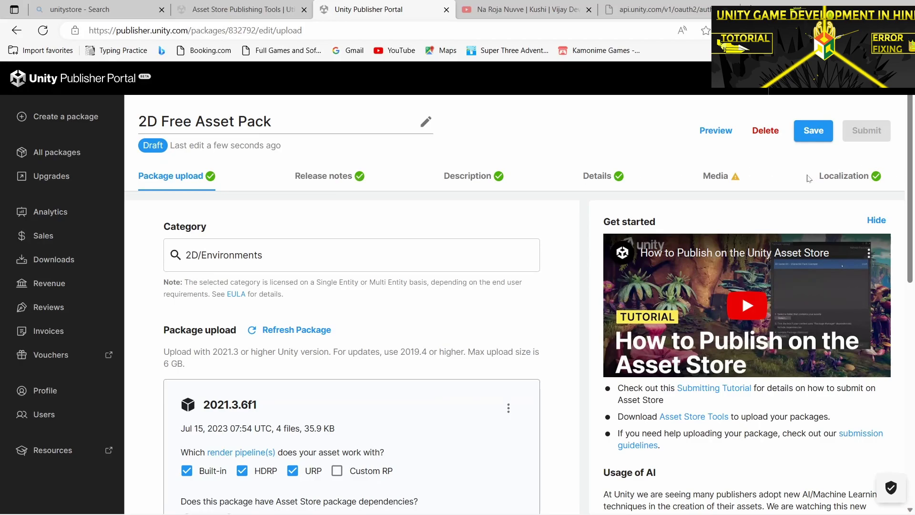
Step: Look over the draft's Media section, then go to the All packages list
click(723, 181)
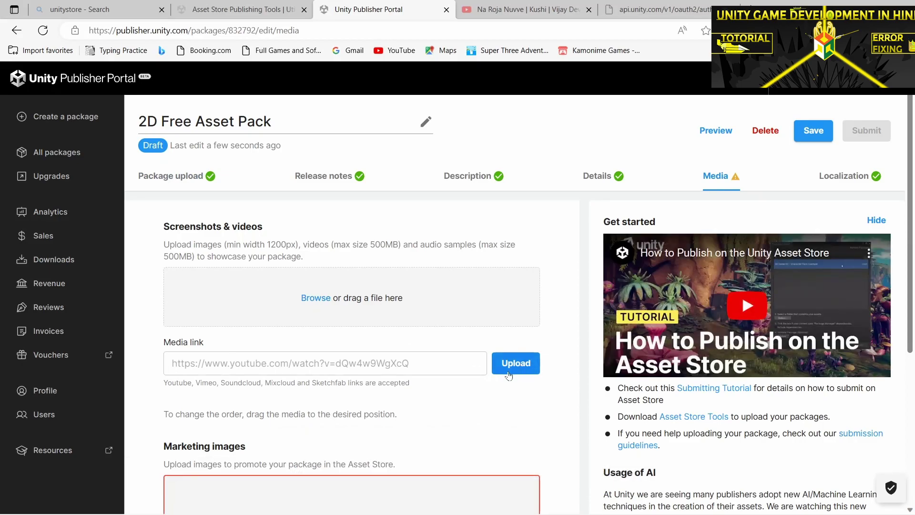
scroll(356, 351, down, 1)
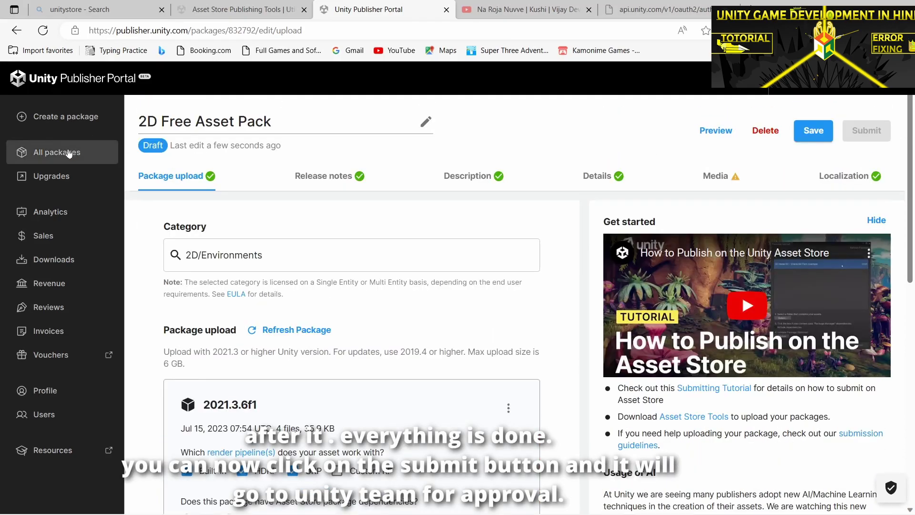
click(69, 152)
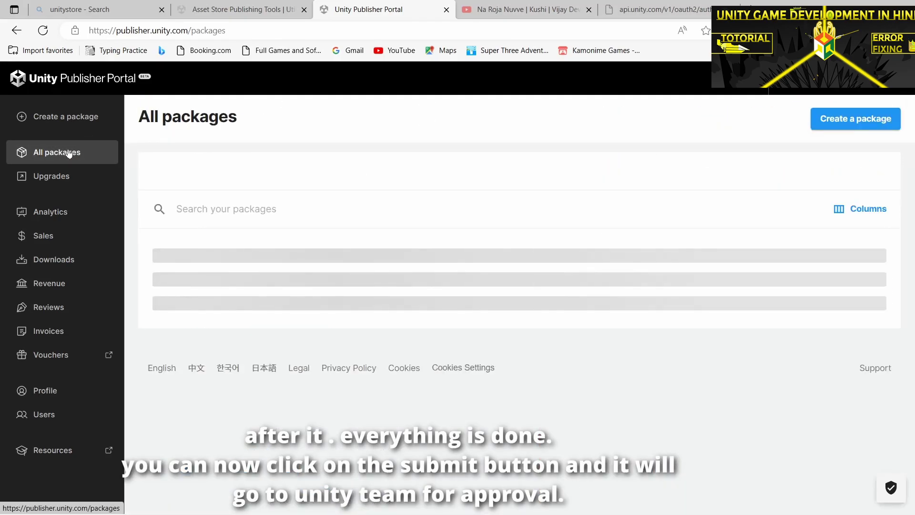